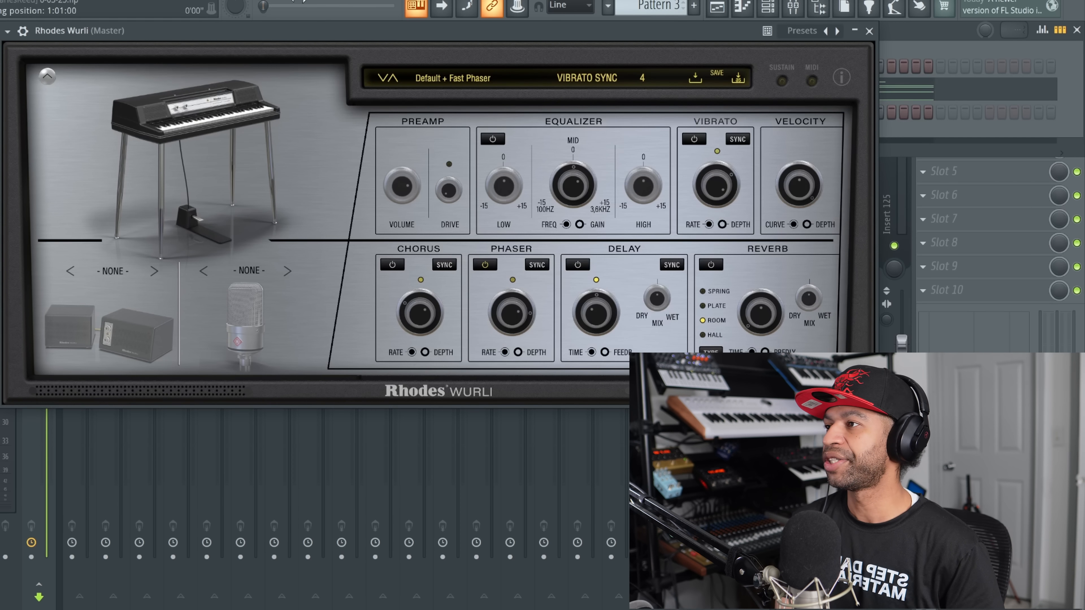
Audition the pattern without an amp, choose the WURLI speakers, and listen to the pattern through them
{"action": "key", "text": "space"}
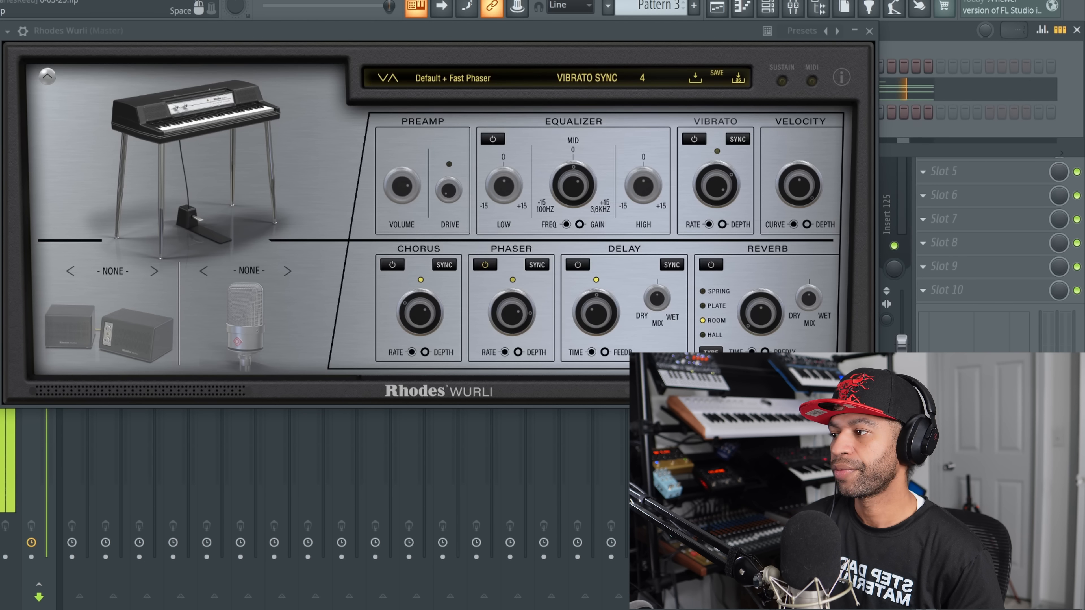
{"action": "key", "text": "space"}
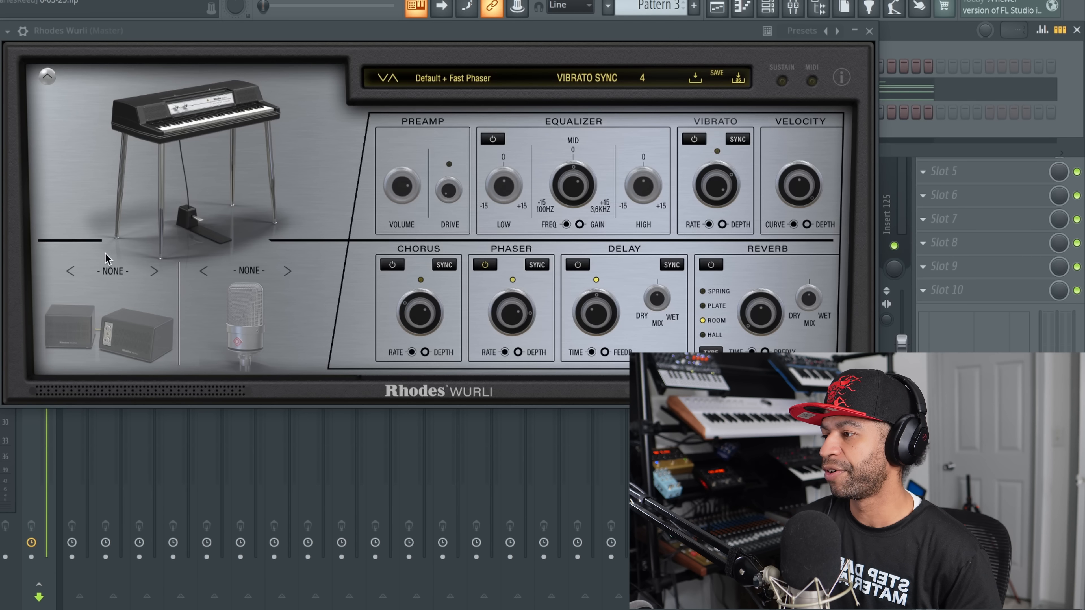
{"action": "left_click", "coordinate": [128, 273]}
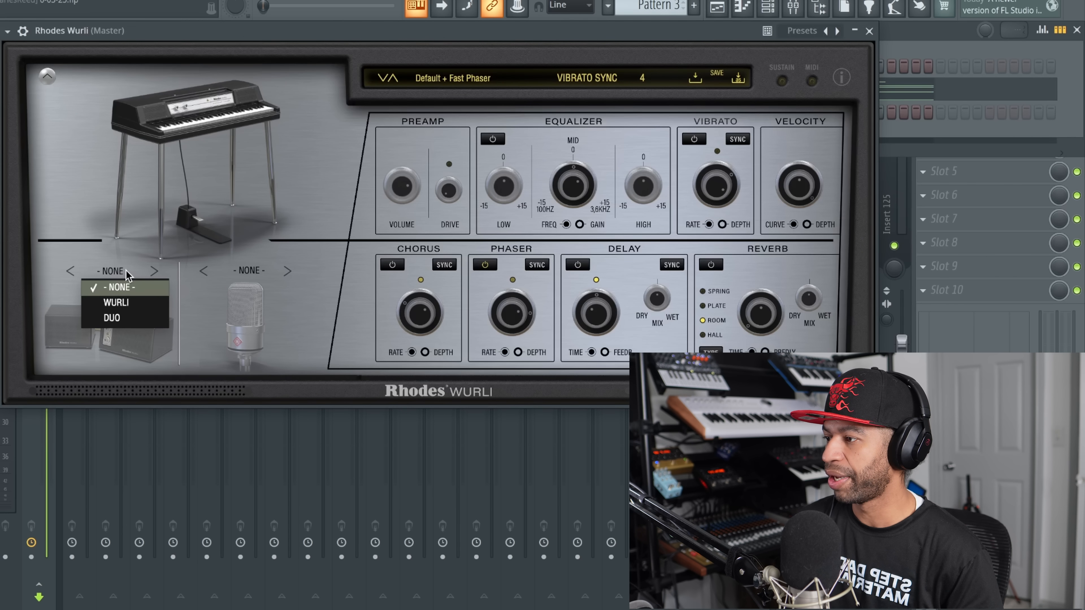
{"action": "left_click", "coordinate": [130, 302]}
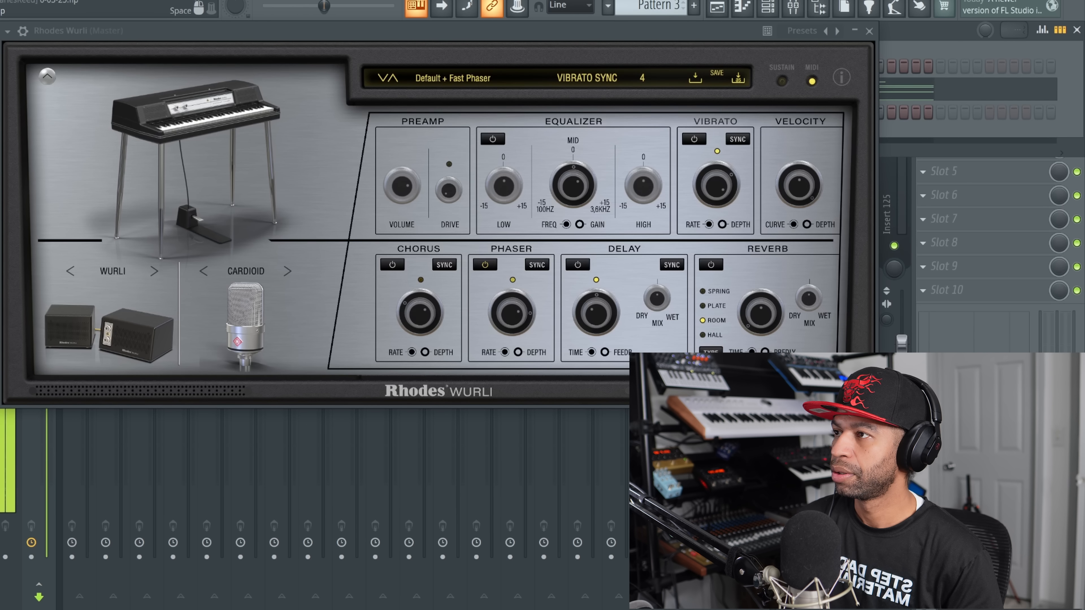
{"action": "key", "text": "space"}
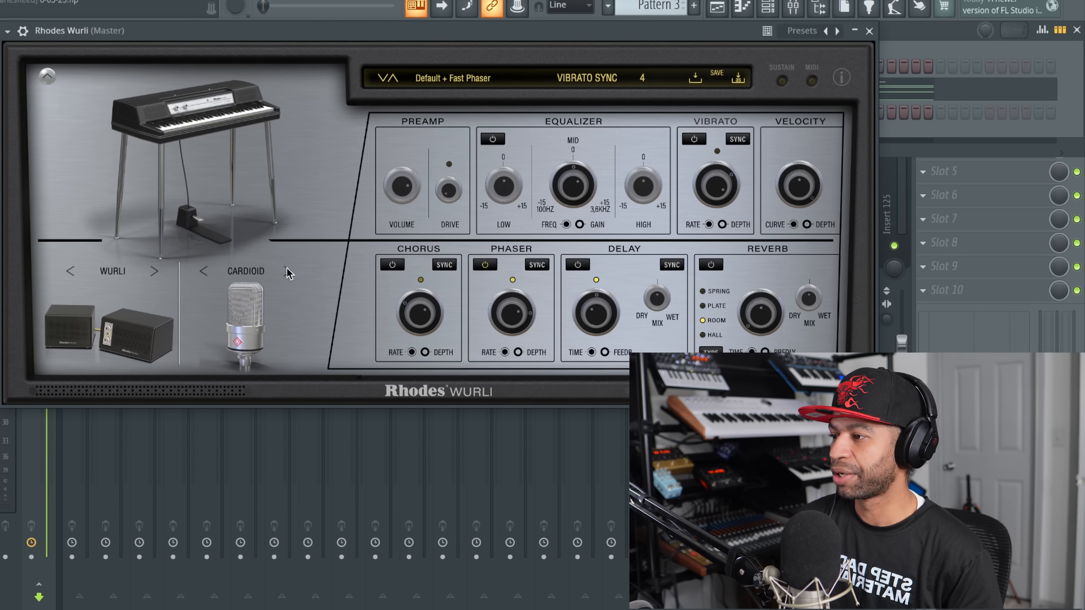
Try the Dynamic microphone on the WURLI speakers during playback and return to the Cardioid microphone
{"action": "left_click", "coordinate": [288, 271]}
{"action": "key", "text": "space"}
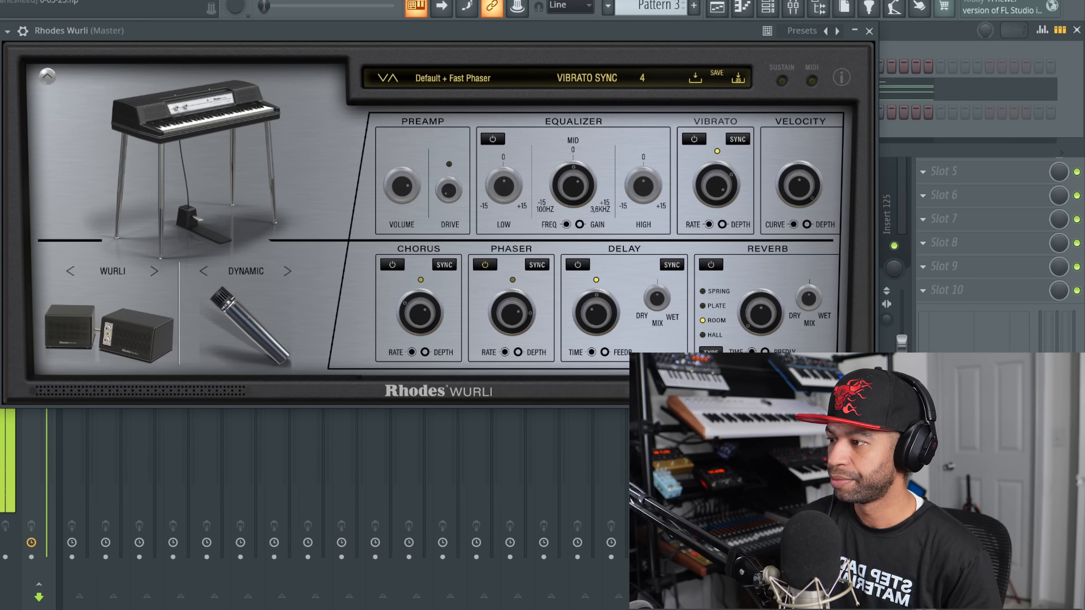
{"action": "left_click", "coordinate": [204, 273]}
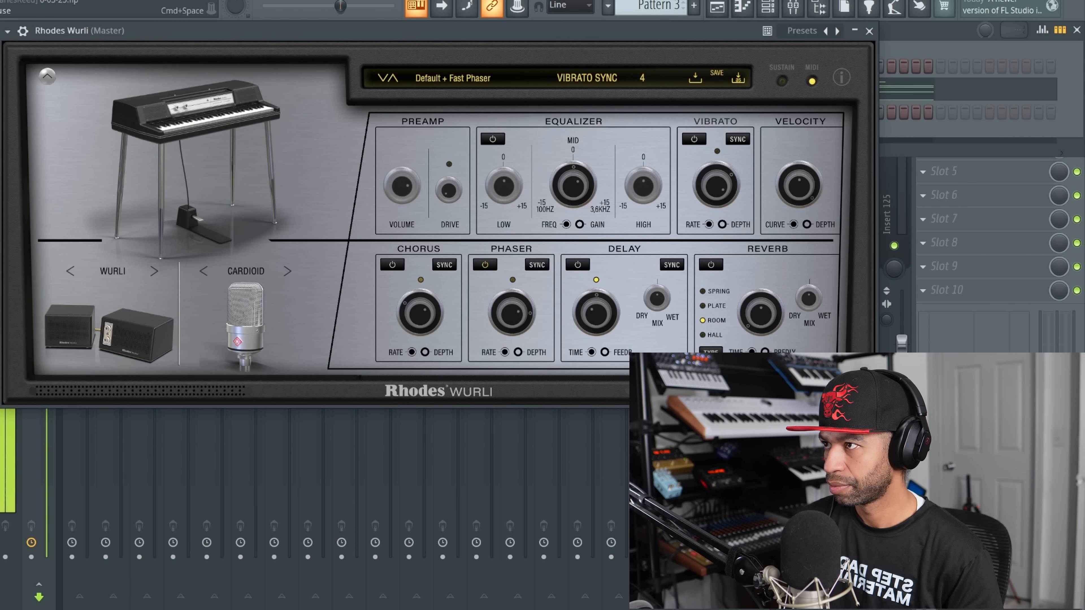
{"action": "key", "text": "space"}
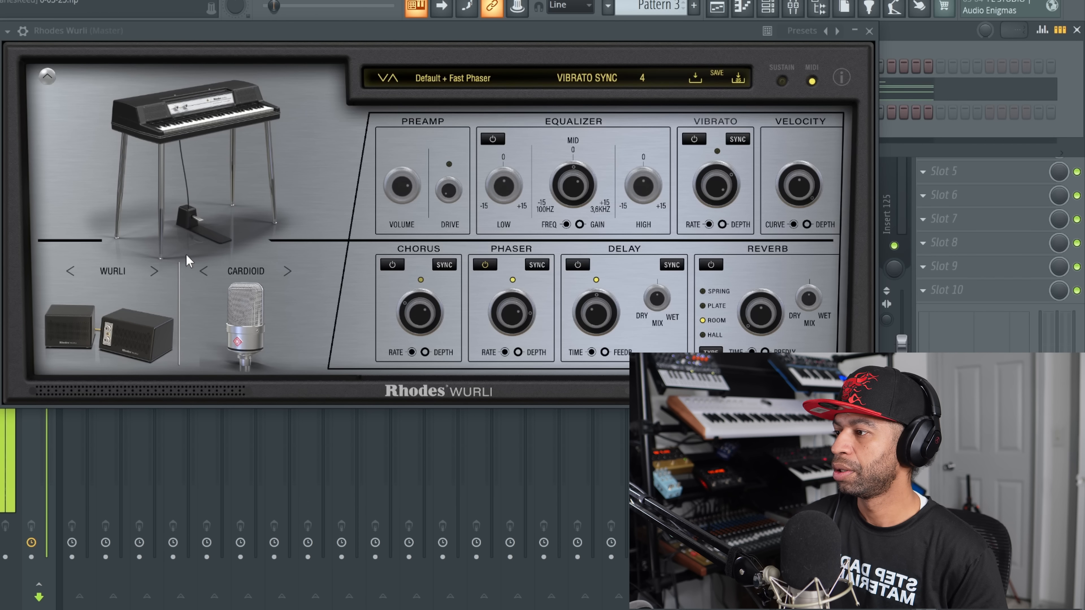
Compare the DUO amp and the no-amp setting during playback, returning to the WURLI speakers
{"action": "left_click", "coordinate": [154, 272]}
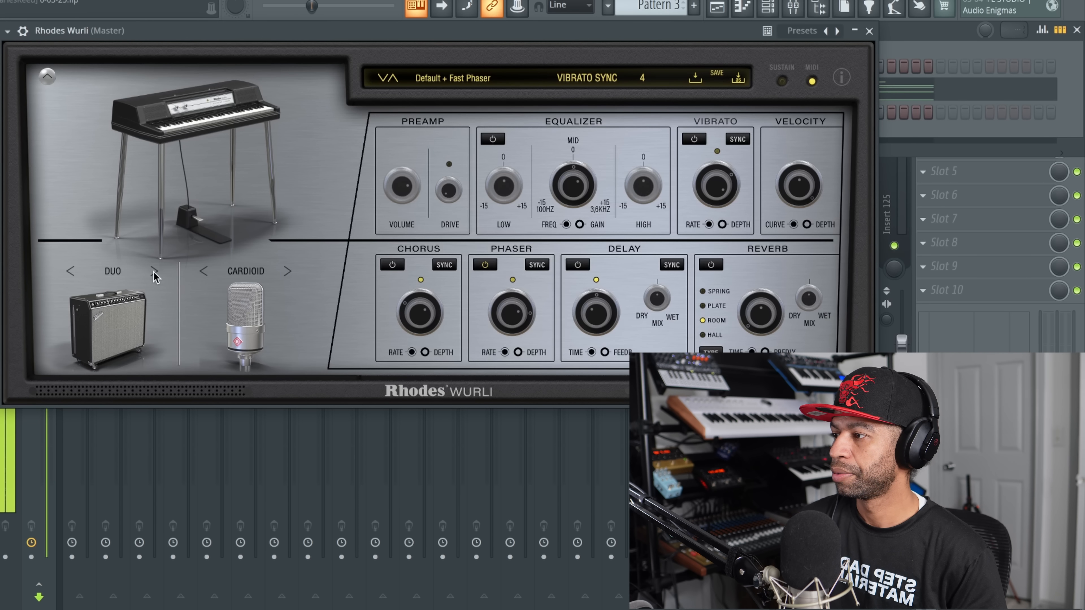
{"action": "left_click", "coordinate": [154, 272]}
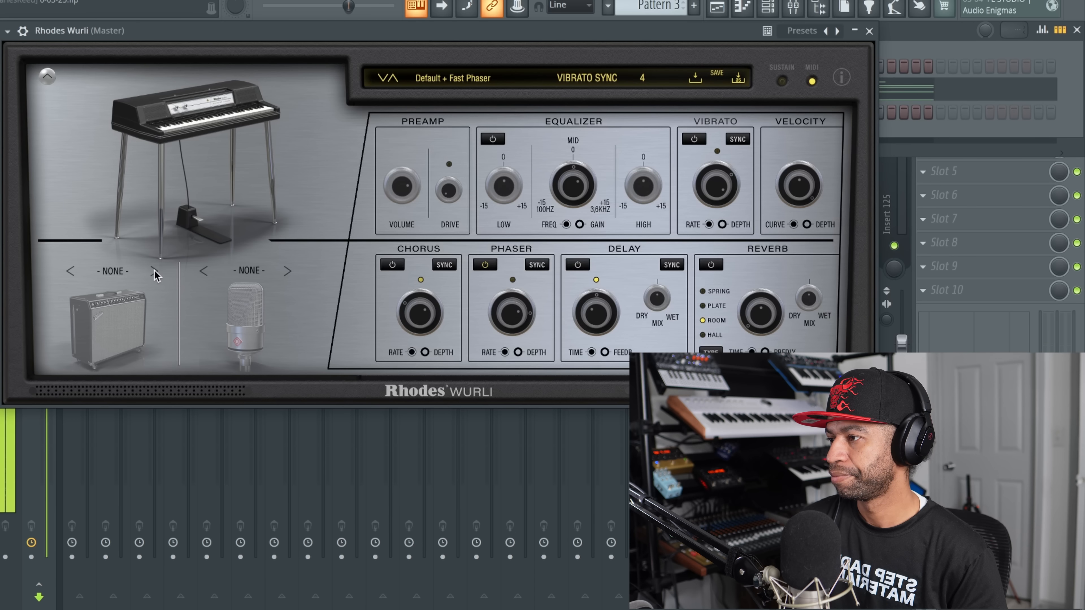
{"action": "left_click", "coordinate": [154, 271]}
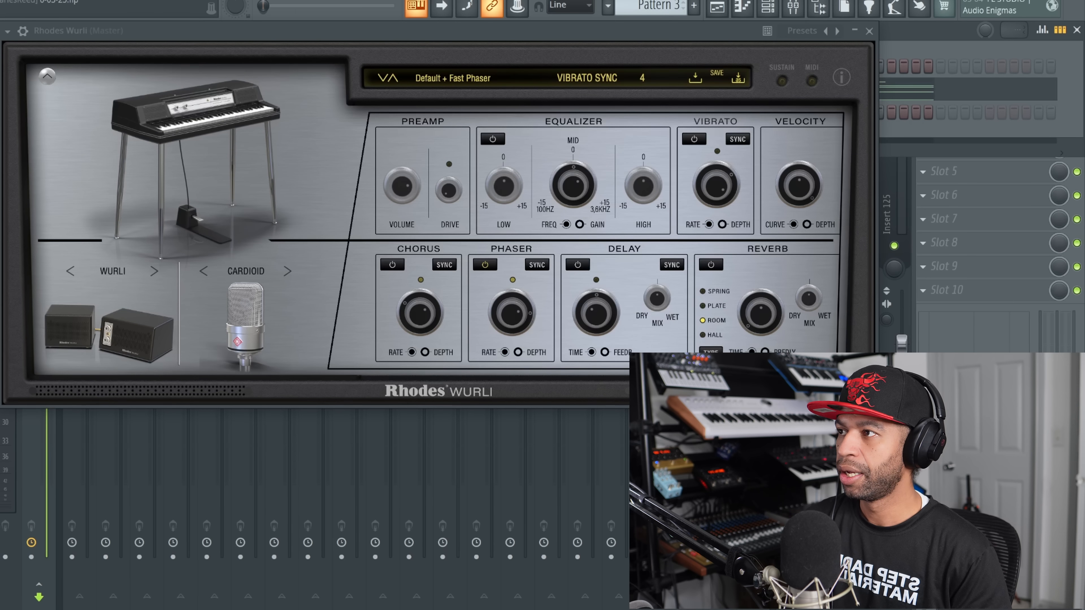
Play the pattern while raising the preamp drive to 100% and bringing it back down to 1%
{"action": "key", "text": "space"}
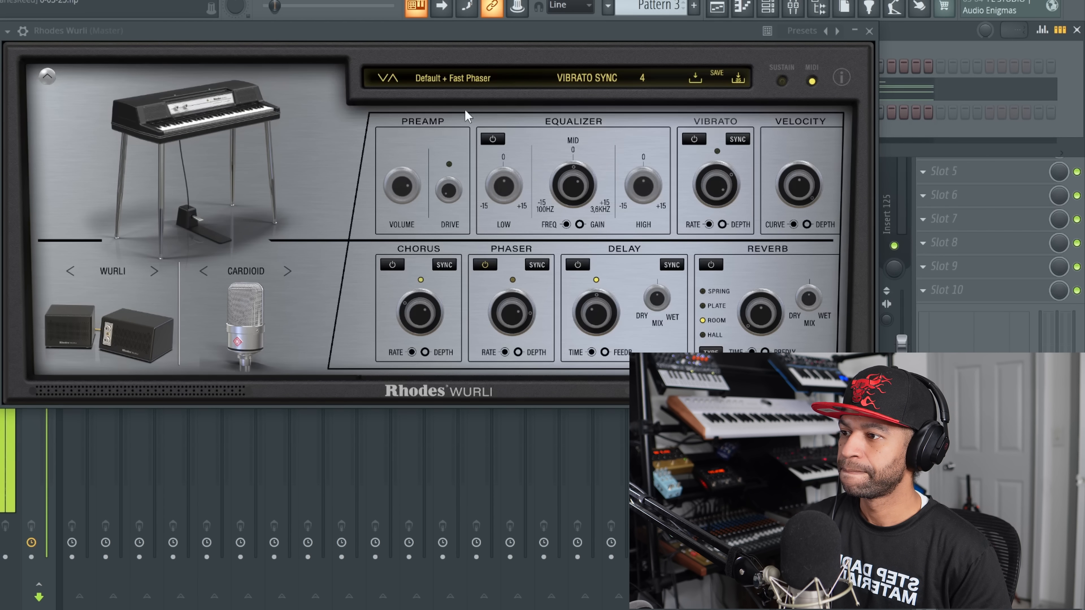
{"action": "left_click_drag", "start_coordinate": [447, 187], "coordinate": [491, 29]}
{"action": "left_click_drag", "start_coordinate": [444, 189], "coordinate": [462, 125]}
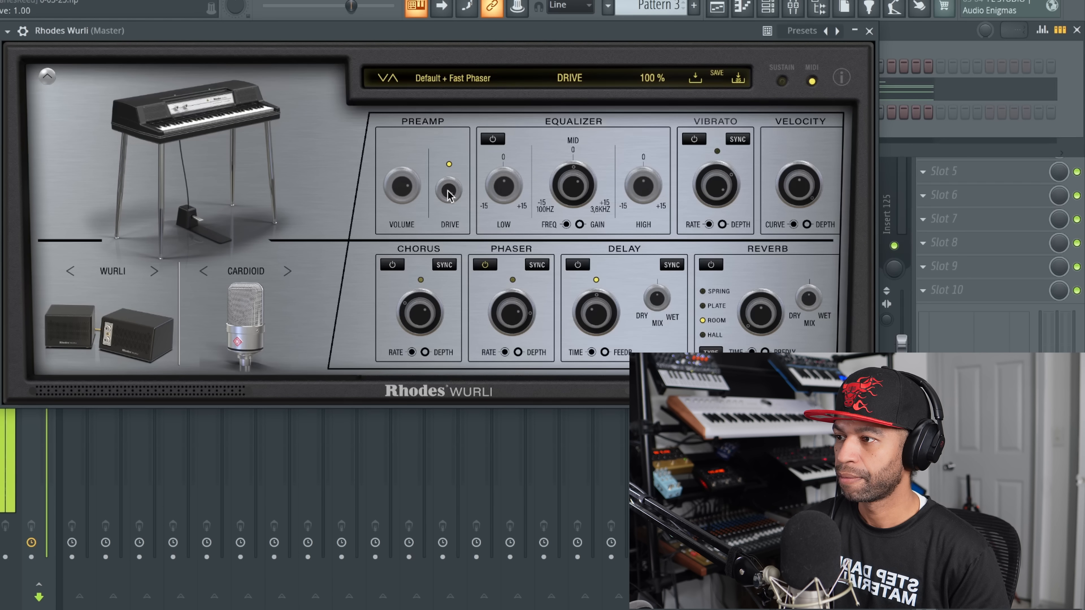
{"action": "left_click_drag", "start_coordinate": [446, 189], "coordinate": [397, 382]}
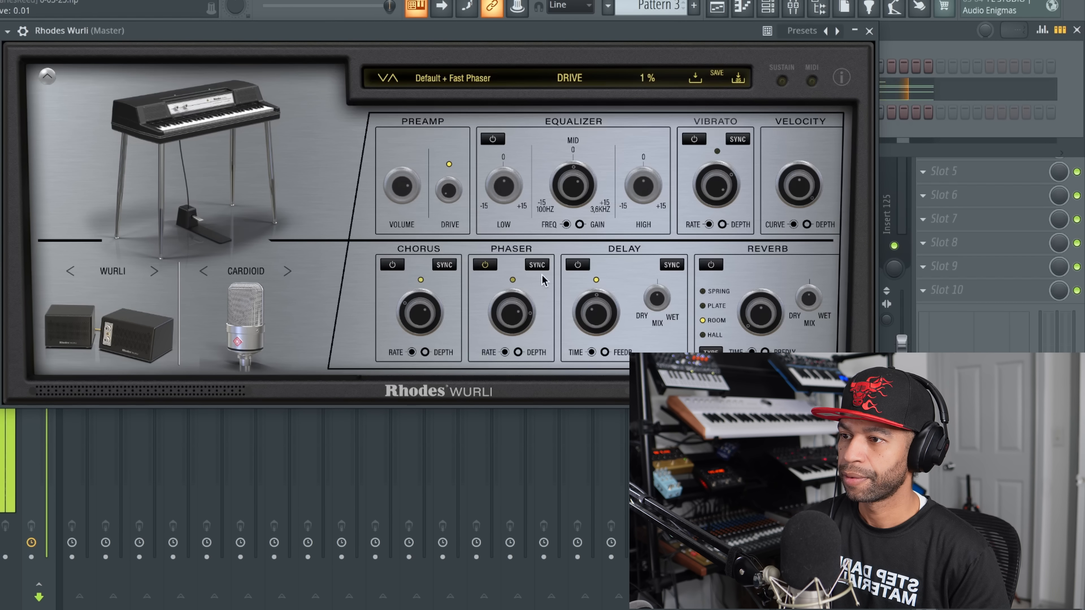
Set the vibrato rate to 0.36 Hz and depth to 32.9%, enable its sync, and lower the velocity curve to -0.5
{"action": "left_click_drag", "start_coordinate": [716, 189], "coordinate": [739, 95]}
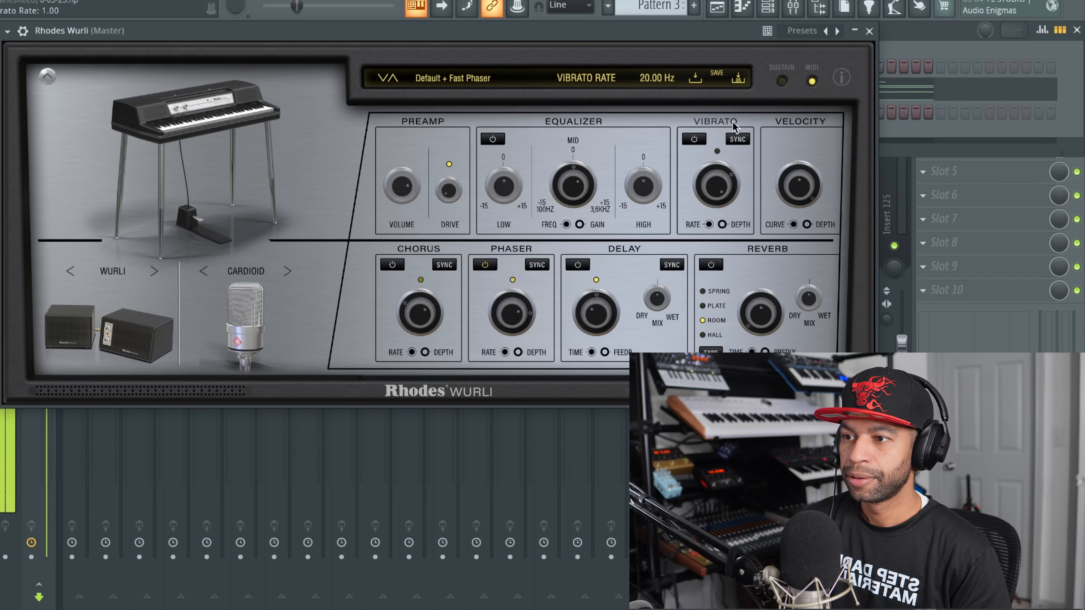
{"action": "left_click_drag", "start_coordinate": [716, 198], "coordinate": [676, 321]}
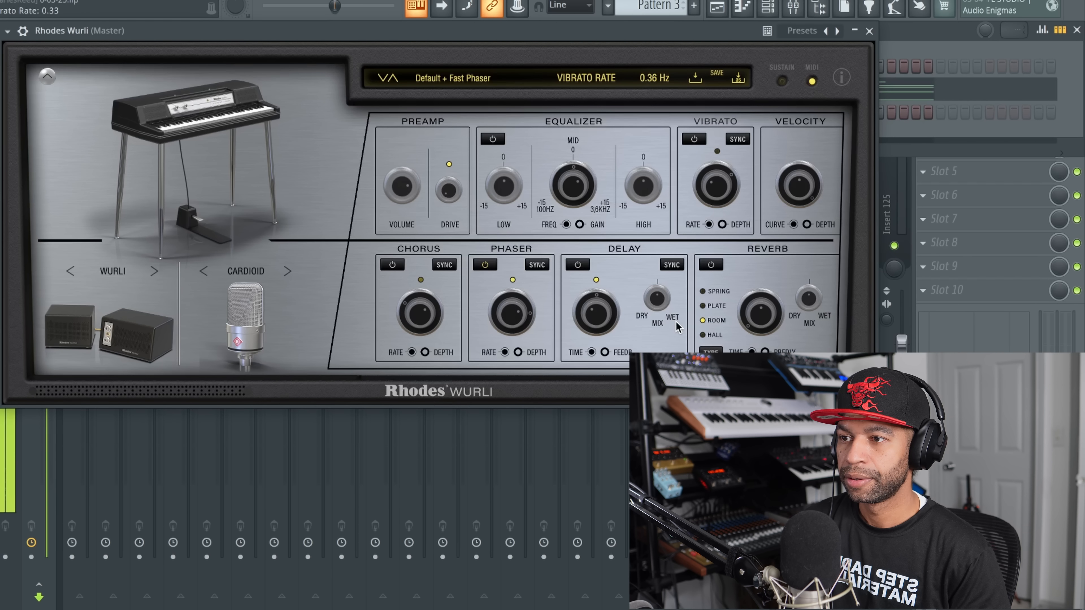
{"action": "left_click_drag", "start_coordinate": [722, 225], "coordinate": [713, 247]}
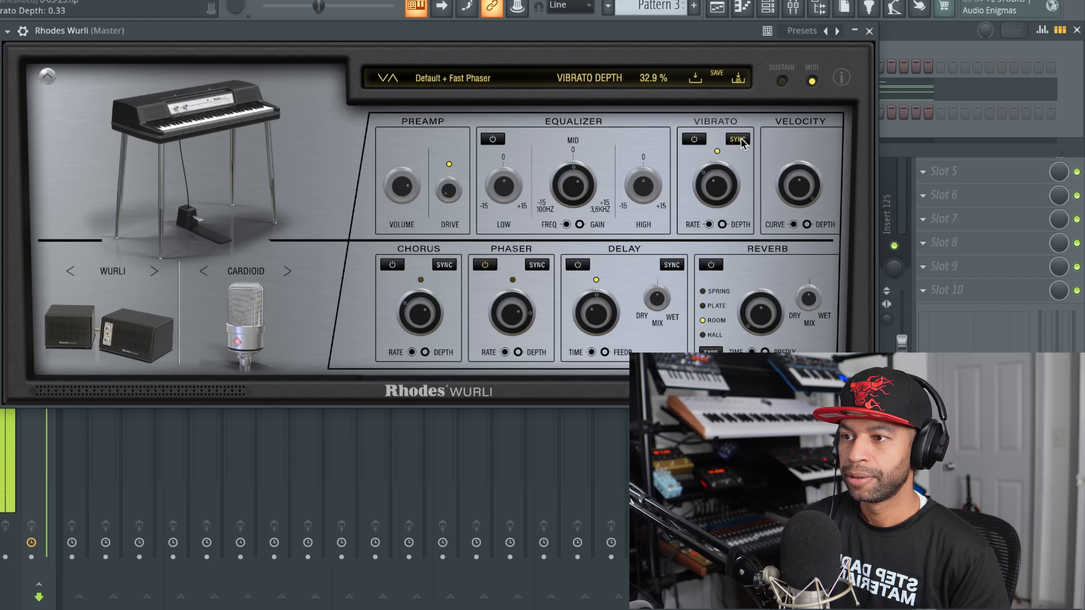
{"action": "left_click_drag", "start_coordinate": [794, 188], "coordinate": [761, 239]}
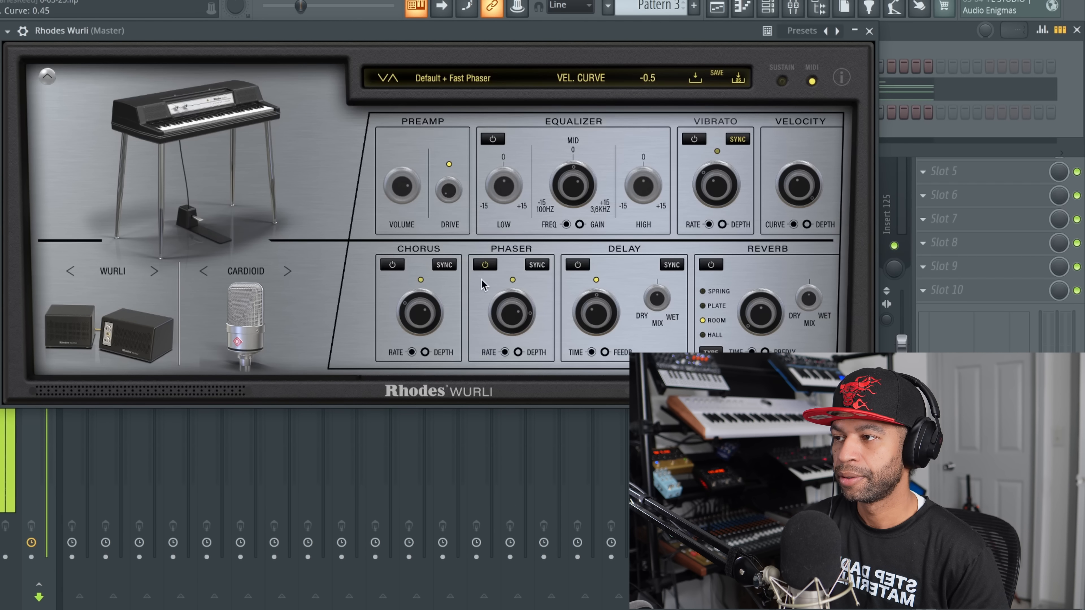
{"action": "left_click", "coordinate": [318, 1]}
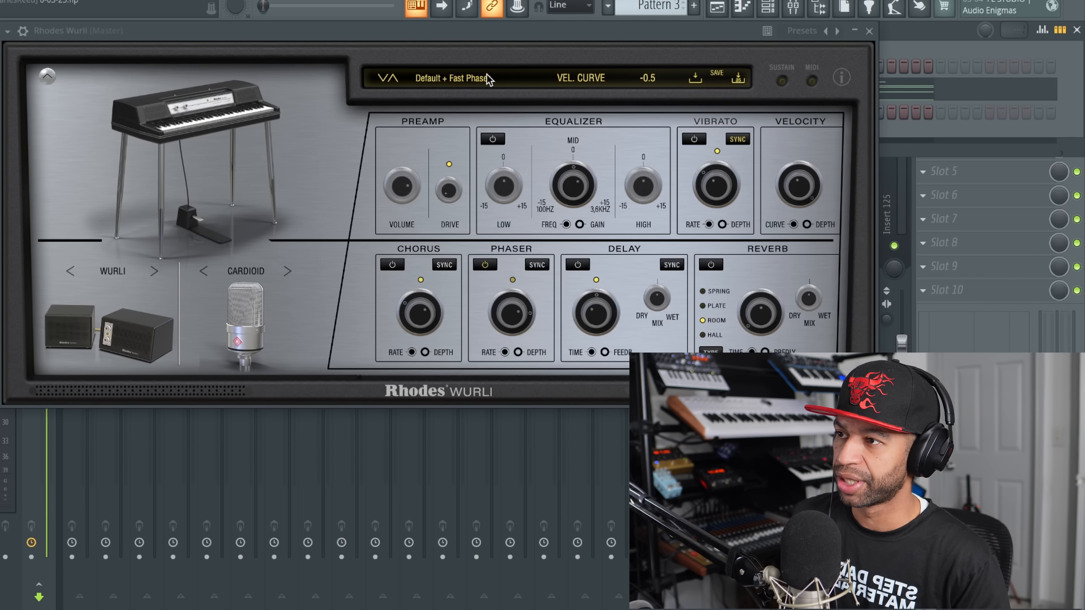
Load the factory preset Default + Medium Long Delay in Rhodes Wurli
{"action": "left_click", "coordinate": [434, 79]}
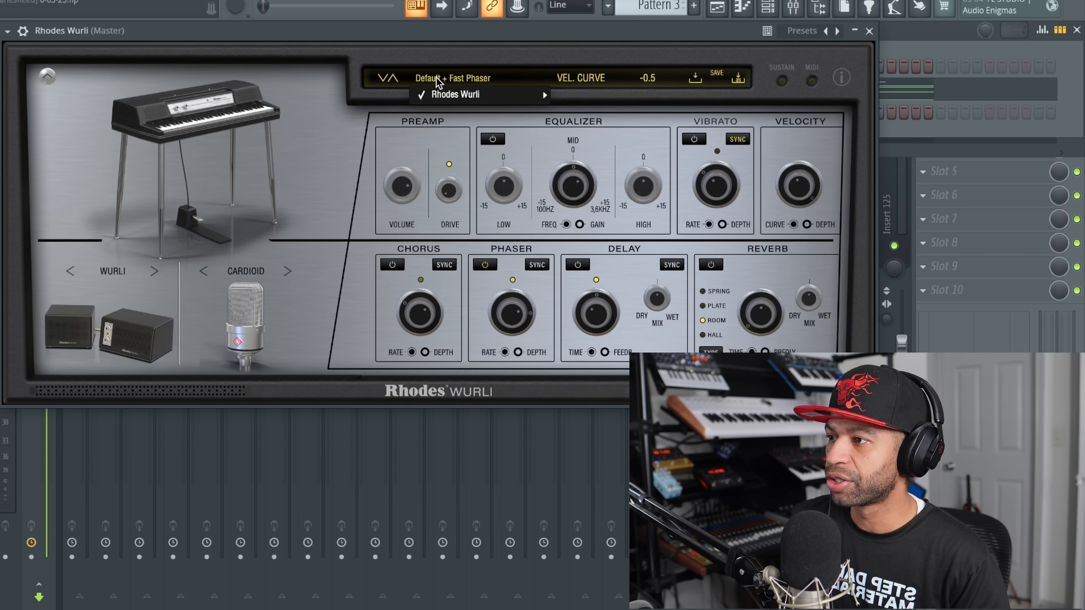
{"action": "mouse_move", "coordinate": [453, 93]}
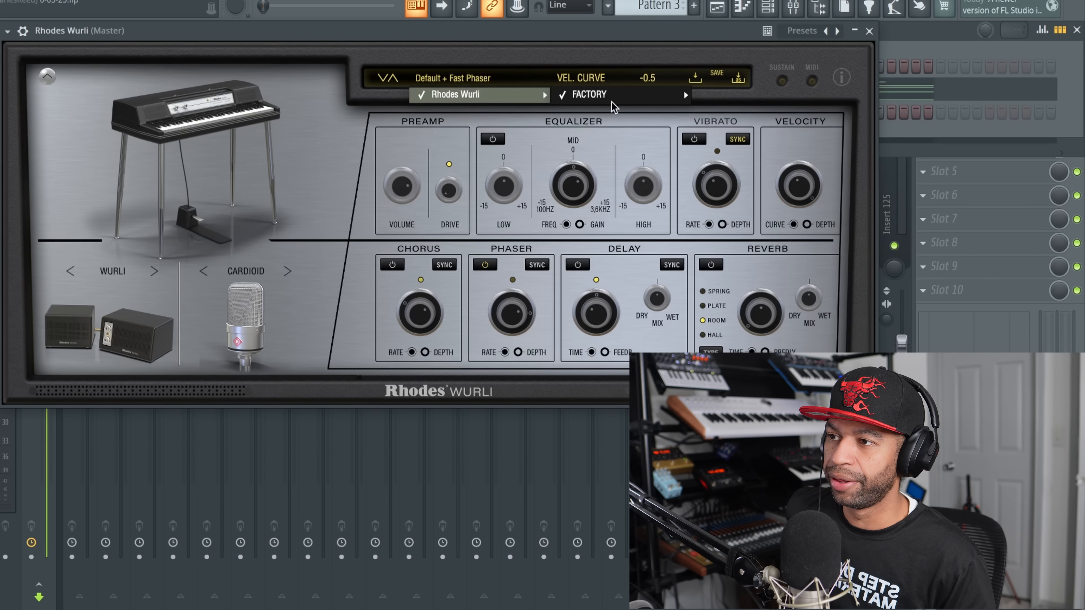
{"action": "mouse_move", "coordinate": [619, 101]}
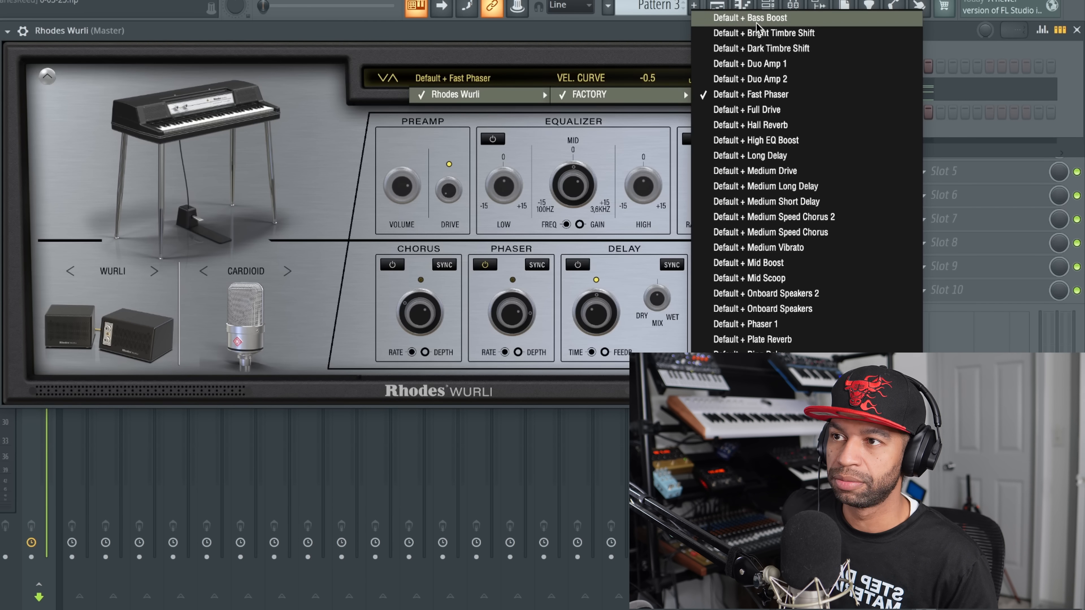
{"action": "left_click", "coordinate": [772, 186]}
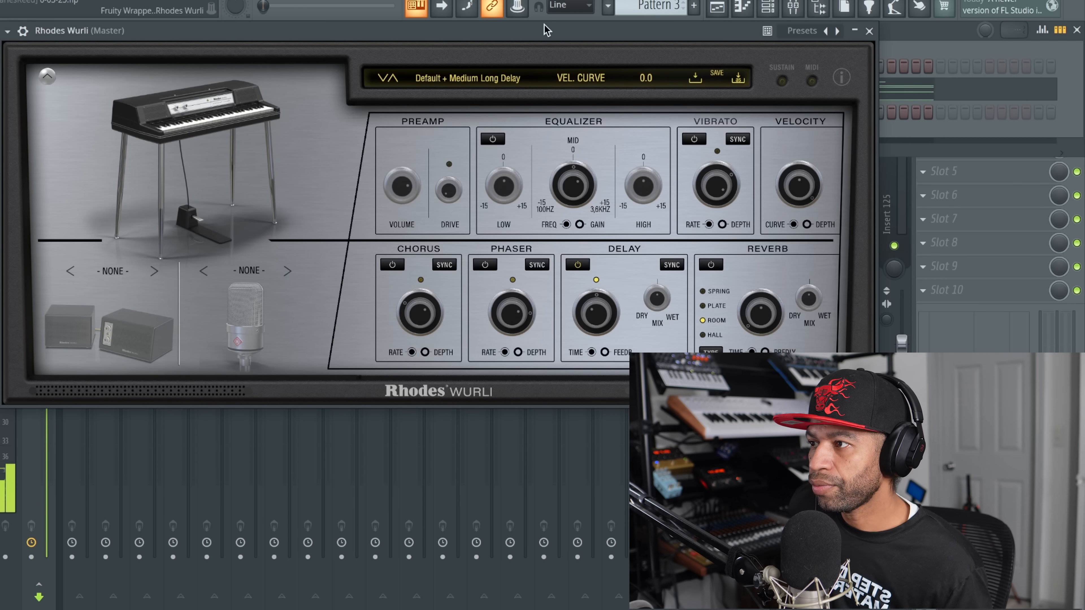
Step forward through the factory presets, including Default + Medium Short Delay, Default + Medium Speed Chorus and Default + Medium Vibrato
{"action": "left_click", "coordinate": [385, 77]}
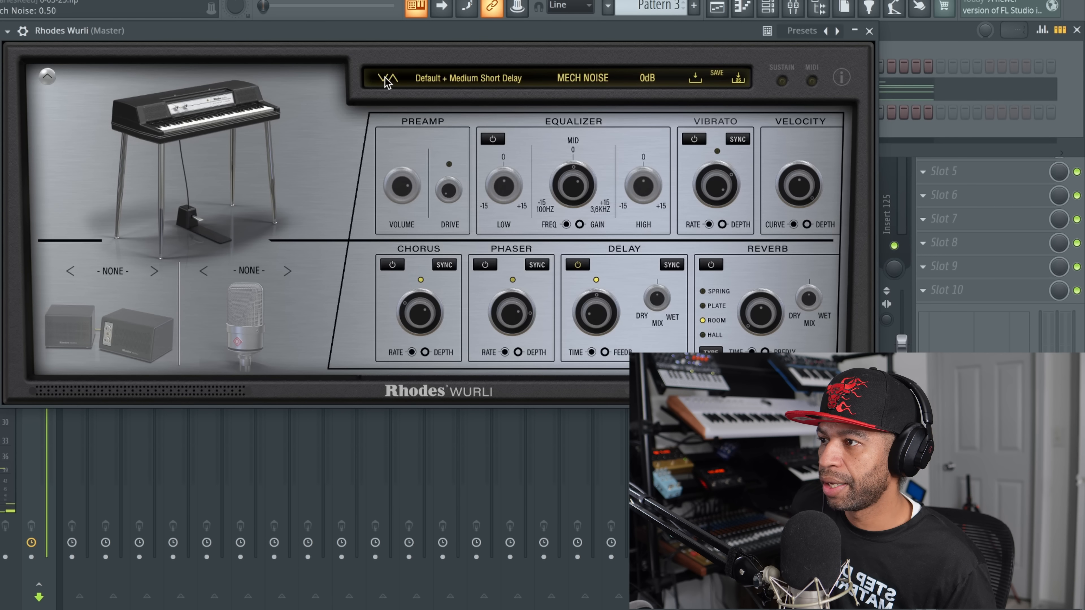
{"action": "left_click", "coordinate": [387, 78]}
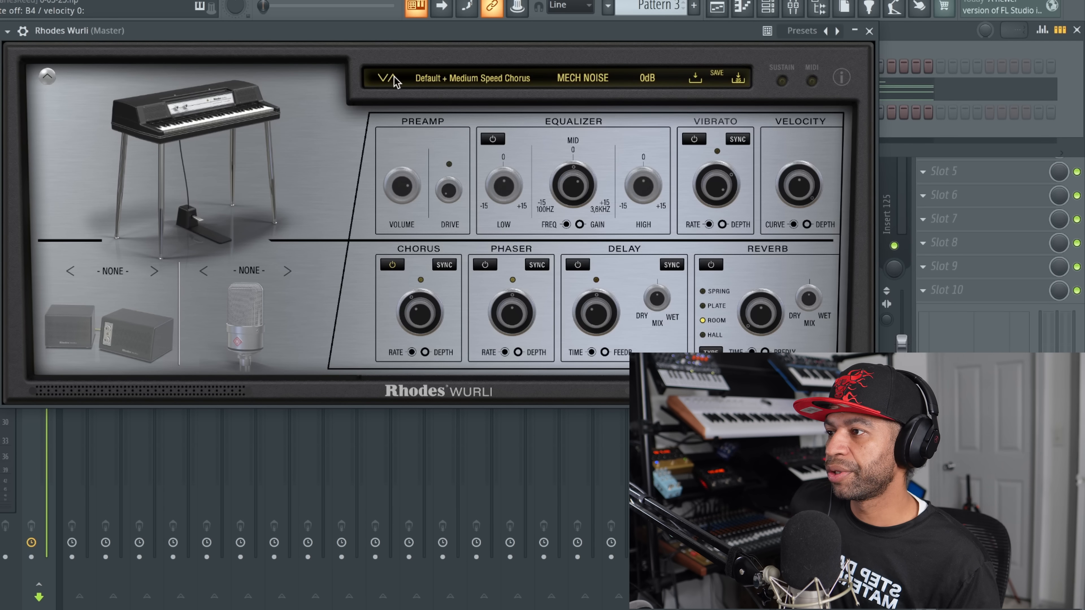
{"action": "left_click", "coordinate": [384, 78]}
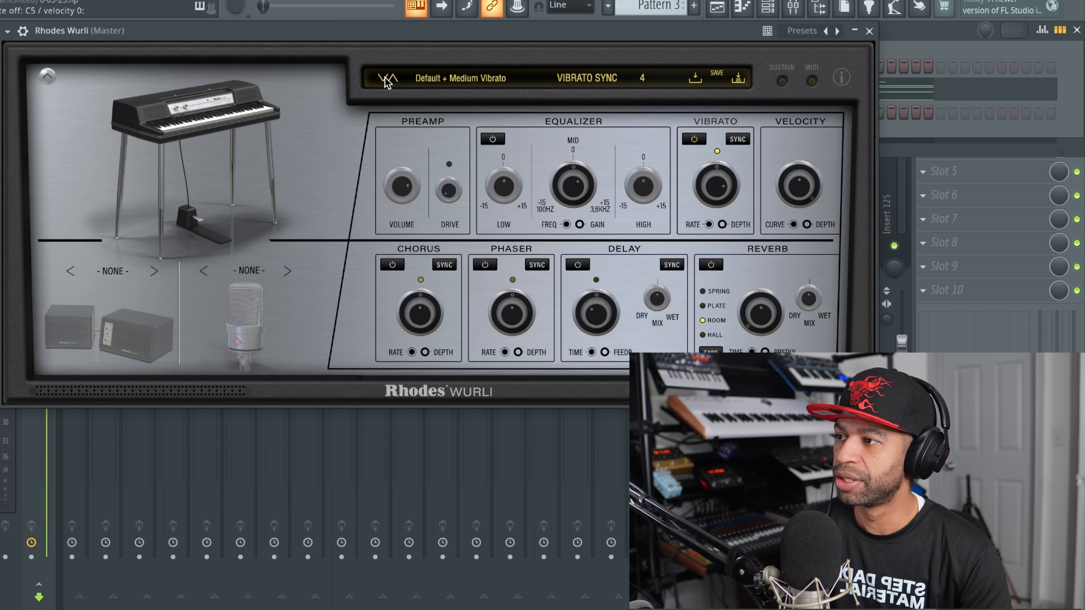
{"action": "left_click", "coordinate": [385, 77]}
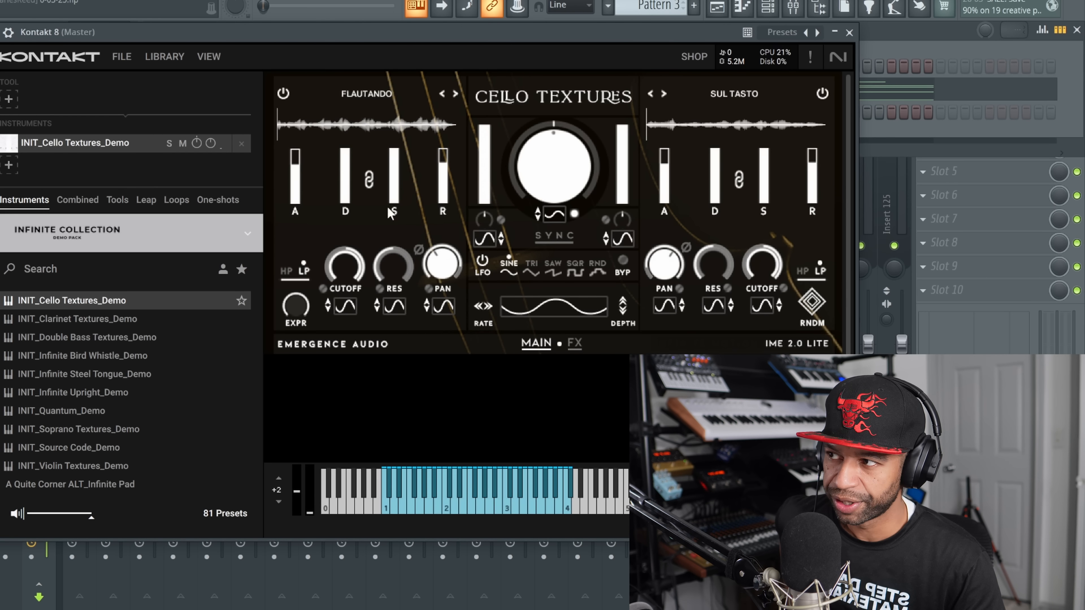
In Kontakt 8, view the Cello Textures effects page and load the Clarinet Textures, Double Bass Textures and Infinite Bird Whistle demos in turn
{"action": "left_click", "coordinate": [574, 343]}
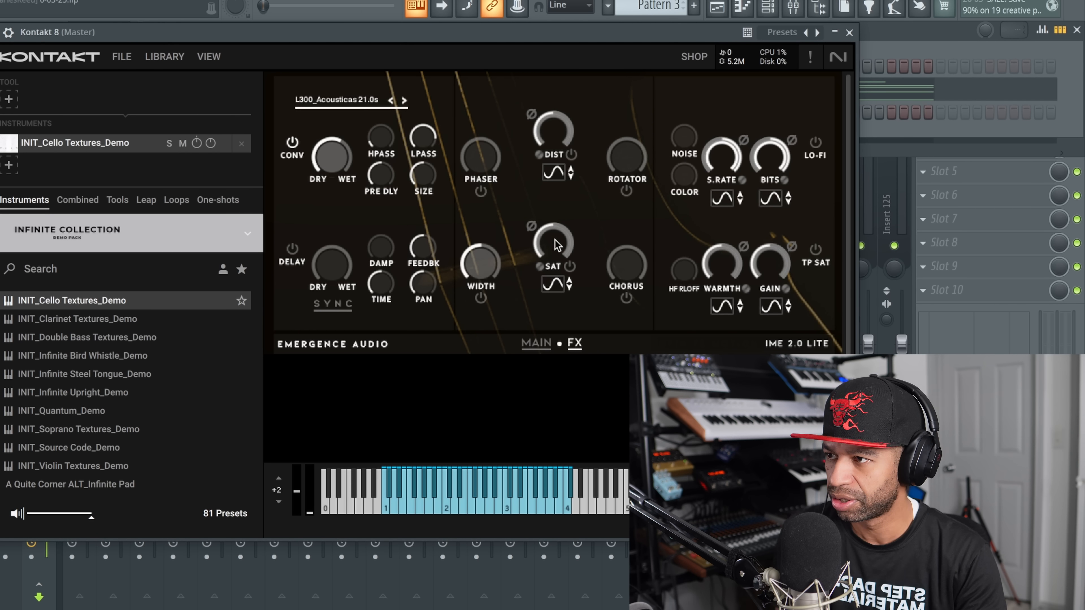
{"action": "left_click", "coordinate": [124, 323]}
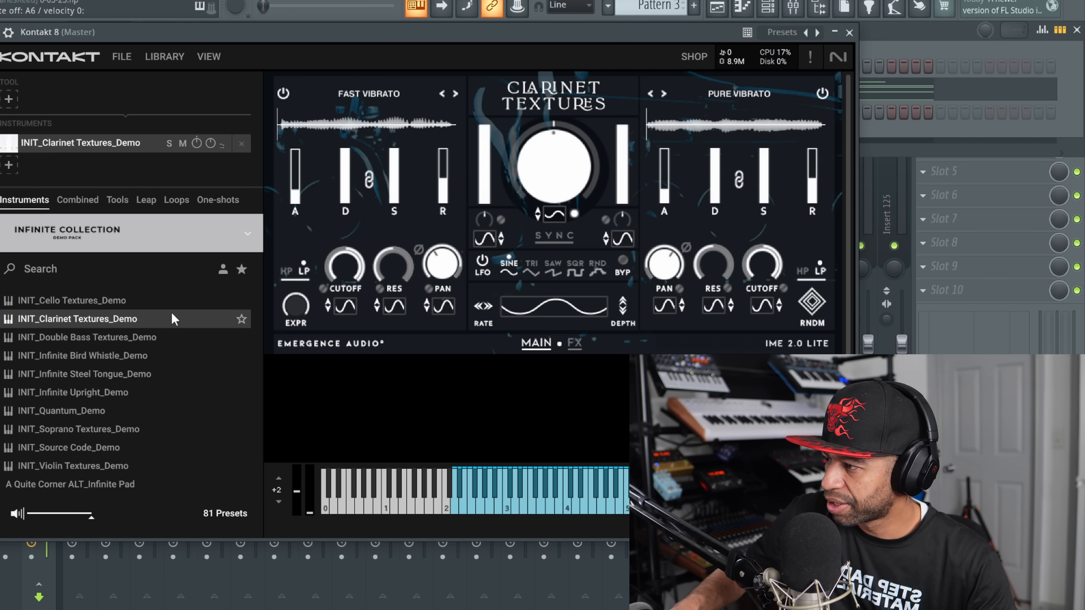
{"action": "left_click", "coordinate": [146, 338]}
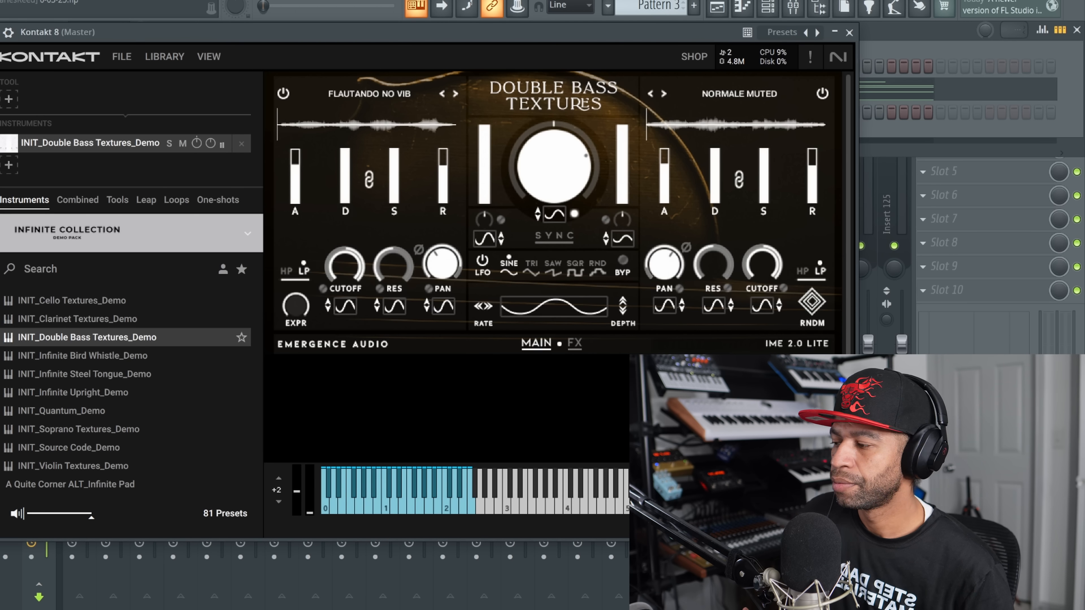
{"action": "double_click", "coordinate": [110, 357]}
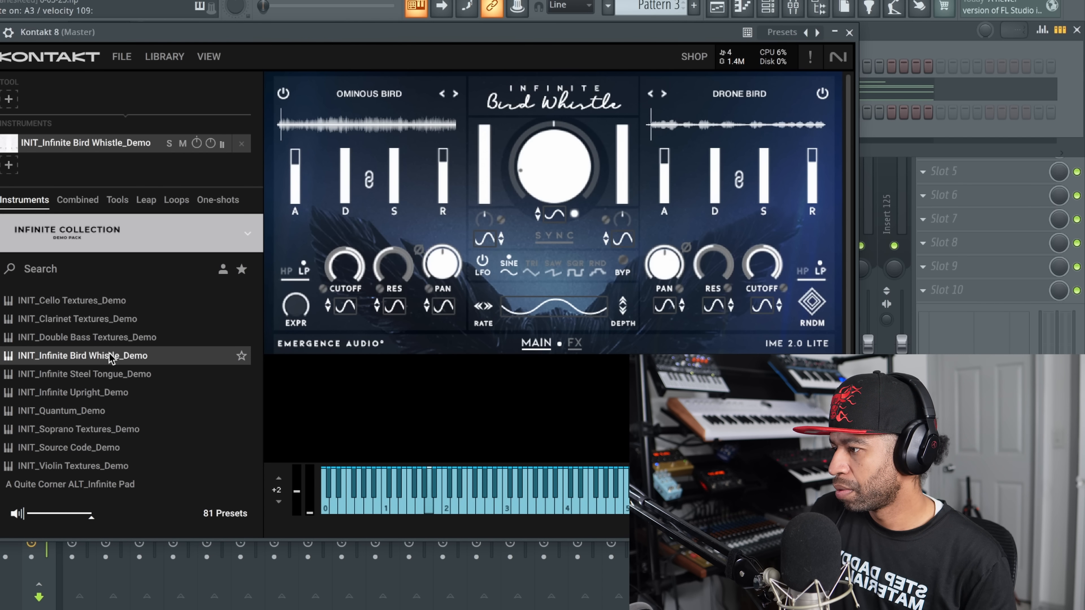
Browse the Infinite Collection demo instruments from Infinite Steel Tongue through Quantum and Soprano Textures to Violin Textures
{"action": "left_click", "coordinate": [95, 377]}
{"action": "left_click", "coordinate": [79, 410]}
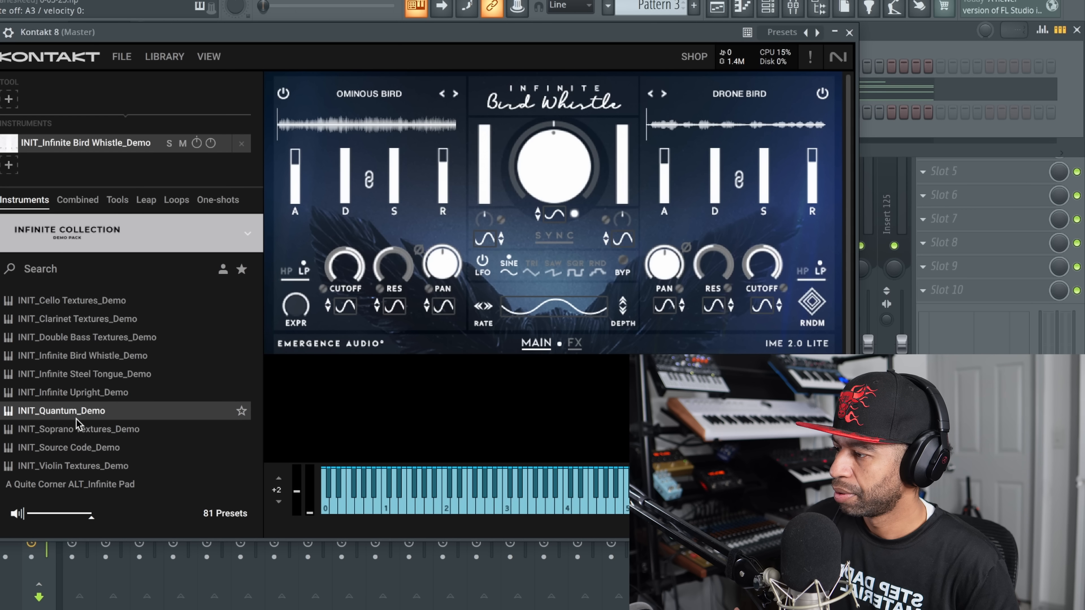
{"action": "left_click", "coordinate": [81, 429]}
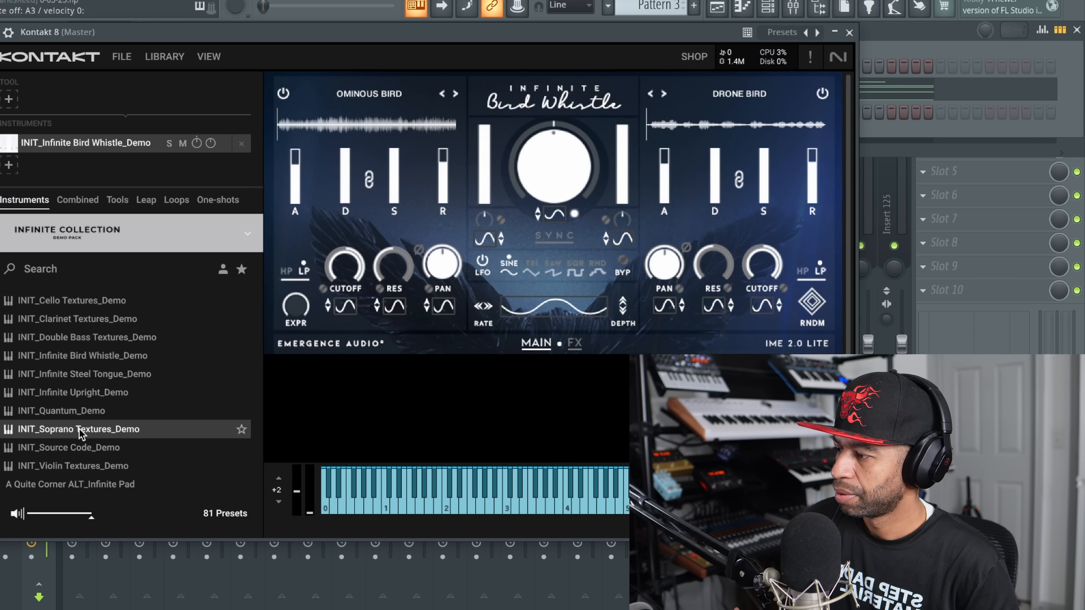
{"action": "scroll", "coordinate": [81, 432], "scroll_direction": "down", "scroll_amount": 2}
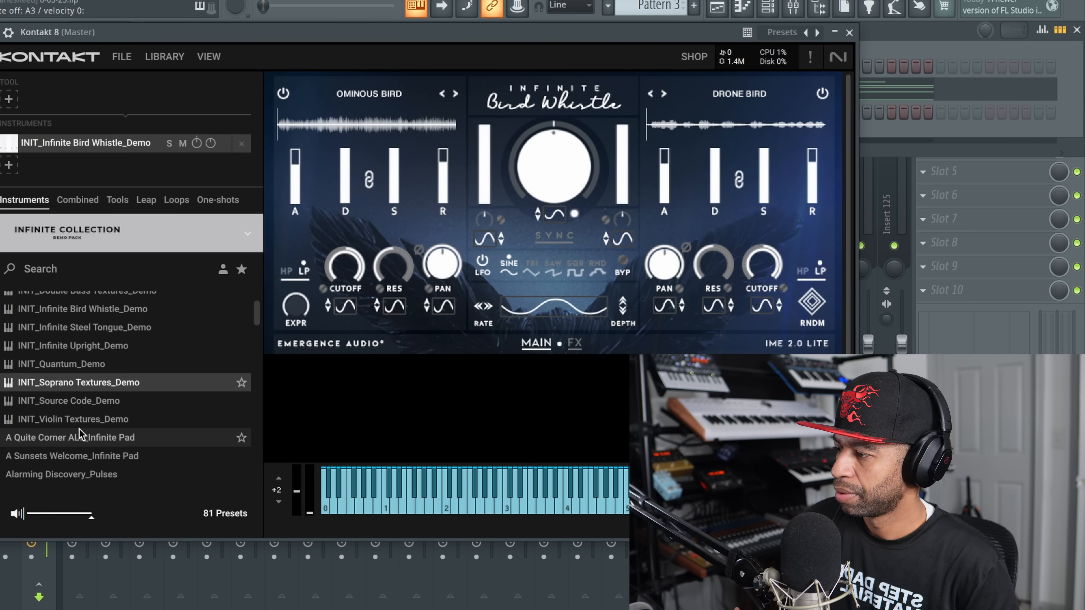
{"action": "left_click", "coordinate": [80, 417]}
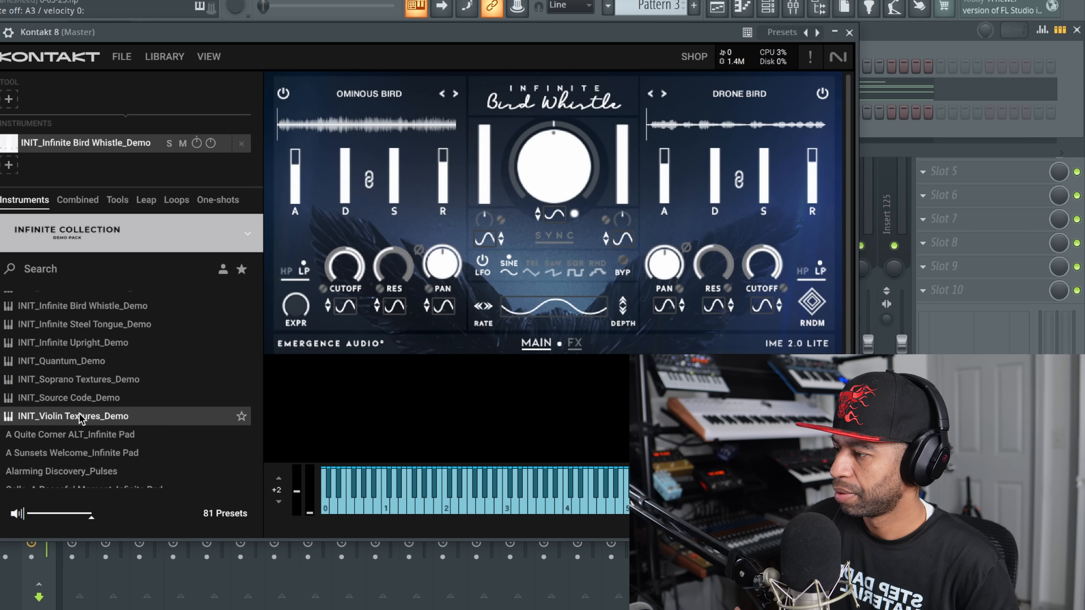
Preview the Cello_A Reprieve and A Sunsets Welcome infinite pads, and load the Cosmic Sirens_Pulse preset
{"action": "scroll", "coordinate": [79, 417], "scroll_direction": "down", "scroll_amount": 3}
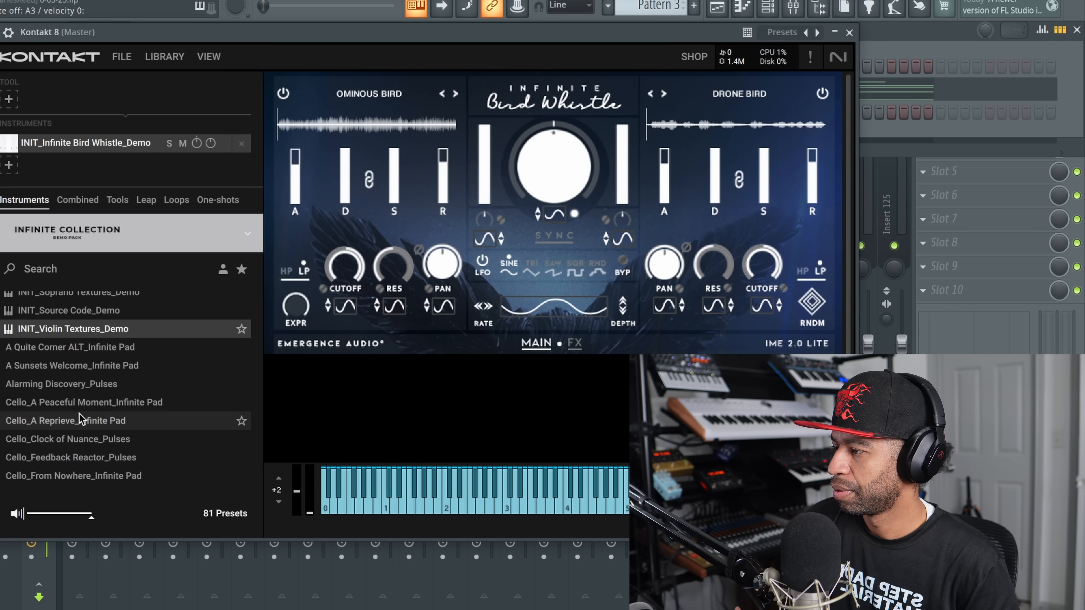
{"action": "left_click", "coordinate": [81, 420]}
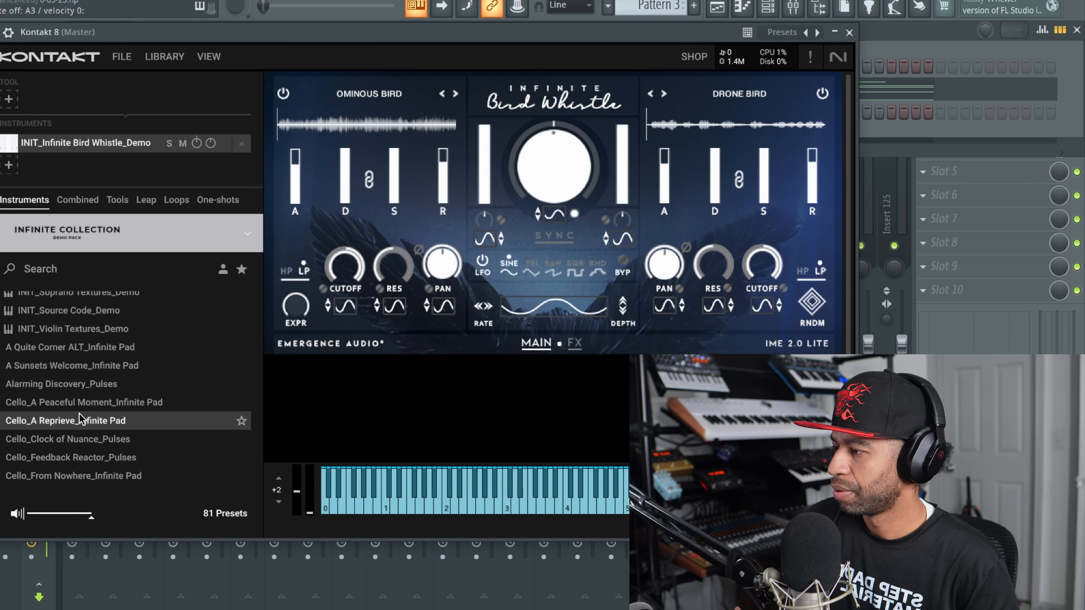
{"action": "left_click", "coordinate": [83, 368]}
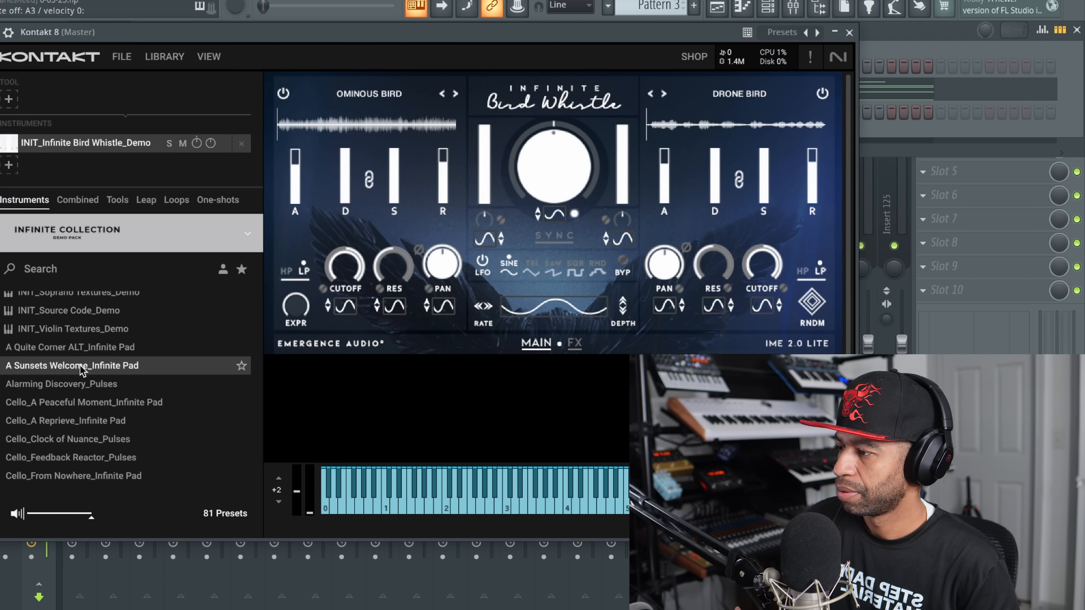
{"action": "scroll", "coordinate": [83, 370], "scroll_direction": "down", "scroll_amount": 5}
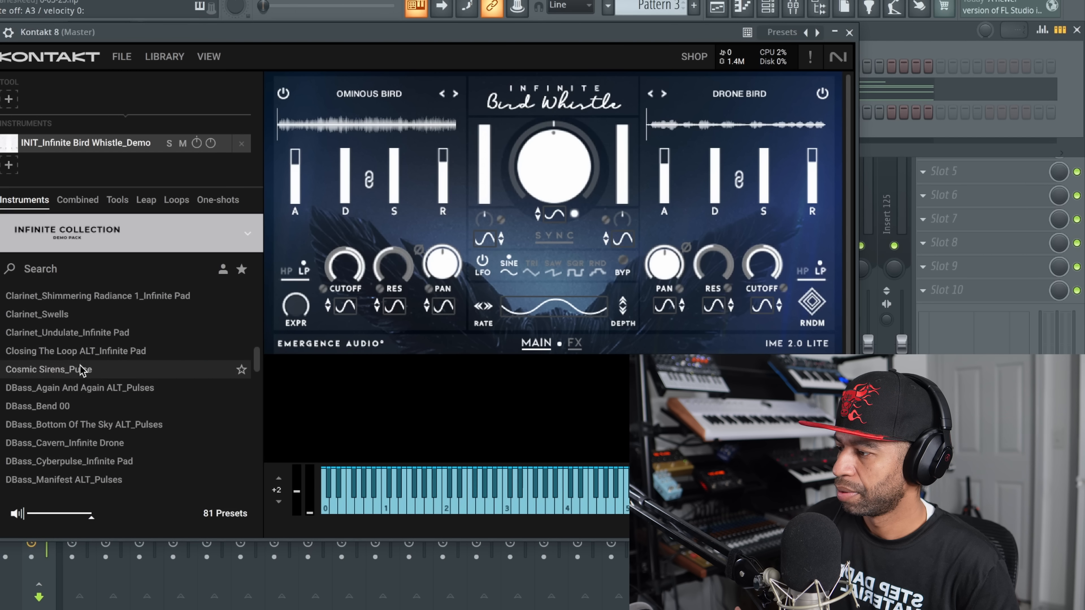
{"action": "left_click", "coordinate": [67, 373]}
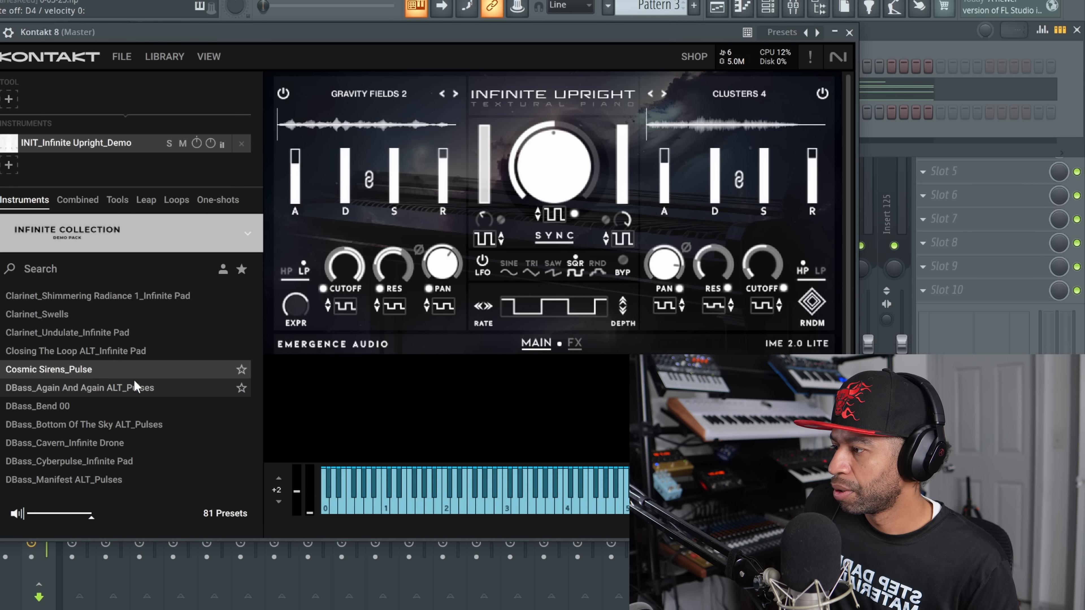
Preview the No Way In_Infinite Pad preset and load Ominous 01 ALT_Drone
{"action": "scroll", "coordinate": [135, 378], "scroll_direction": "down", "scroll_amount": 8}
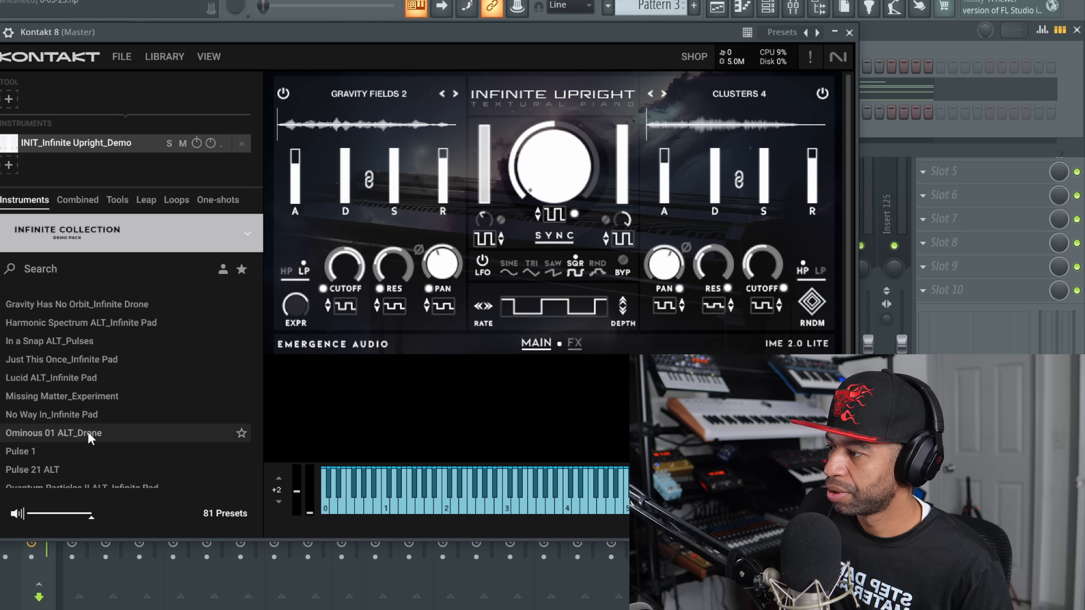
{"action": "left_click", "coordinate": [79, 421]}
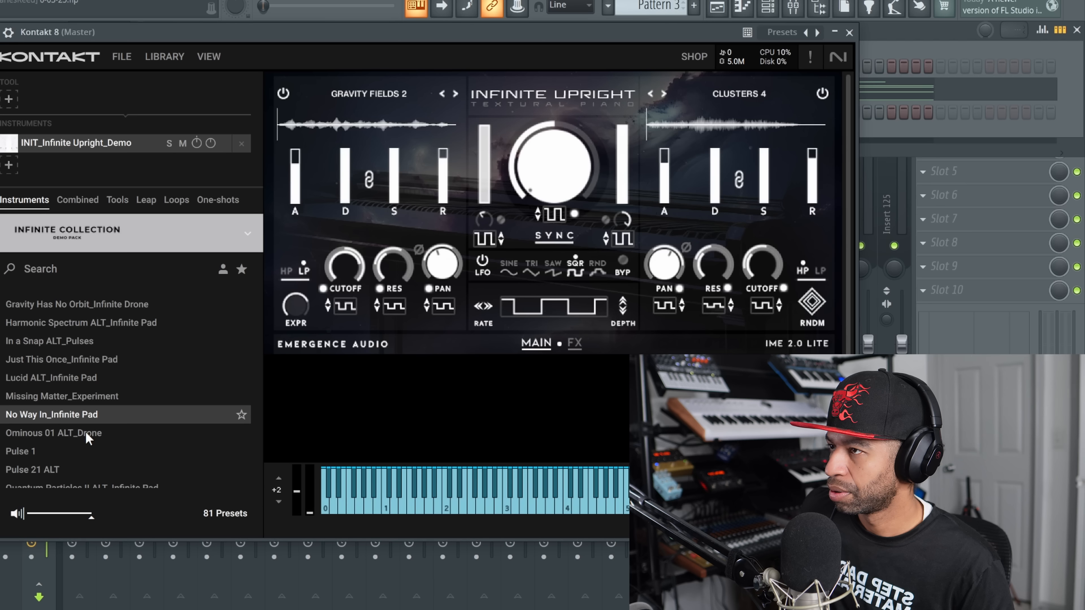
{"action": "left_click", "coordinate": [85, 432]}
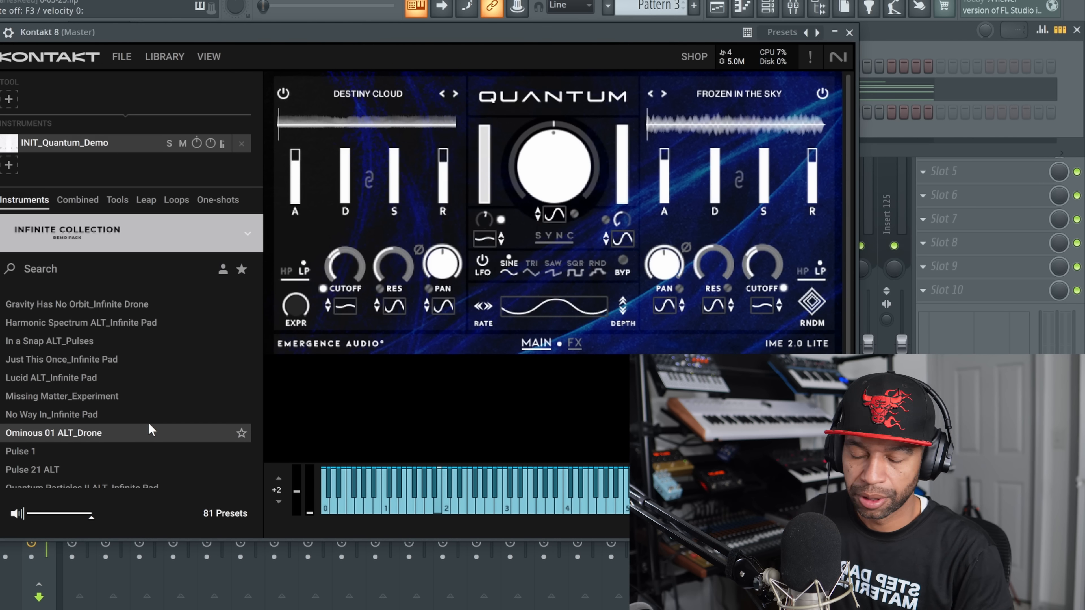
Audition several Soprano presets, including Distant Memories ALT and Eerie Calm ALT
{"action": "scroll", "coordinate": [152, 419], "scroll_direction": "down", "scroll_amount": 3}
{"action": "scroll", "coordinate": [152, 419], "scroll_direction": "down", "scroll_amount": 1}
{"action": "left_click", "coordinate": [129, 370]}
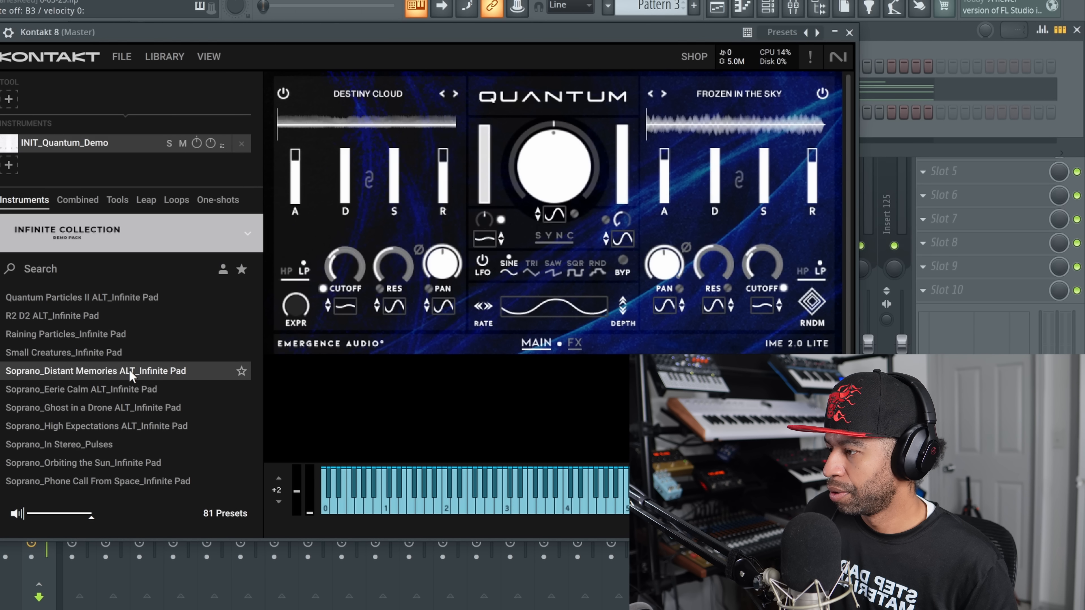
{"action": "left_click", "coordinate": [95, 392]}
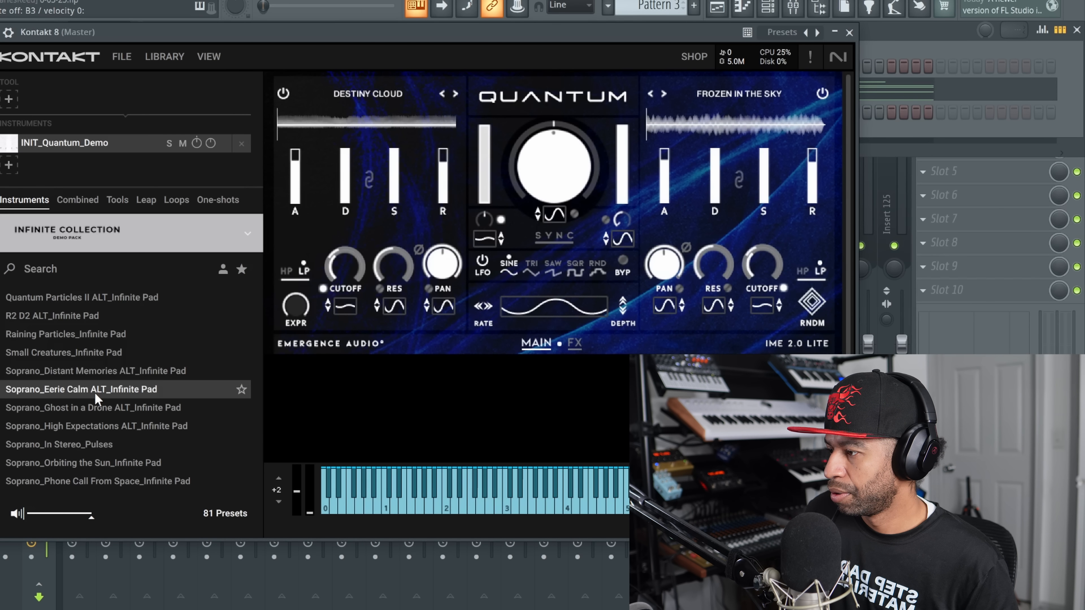
{"action": "left_click", "coordinate": [79, 439]}
Audition the Violin_Glowing Cave Moss ALT_Infinite Pad and Violin_Clock of Nuance_Pulses presets
{"action": "scroll", "coordinate": [79, 439], "scroll_direction": "down", "scroll_amount": 5}
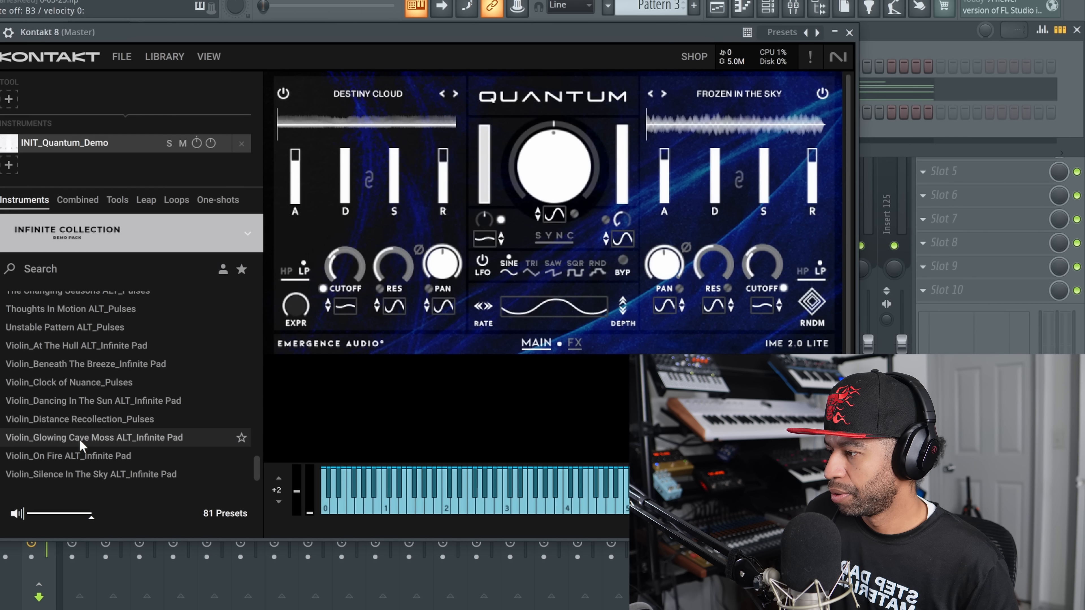
{"action": "left_click", "coordinate": [85, 439]}
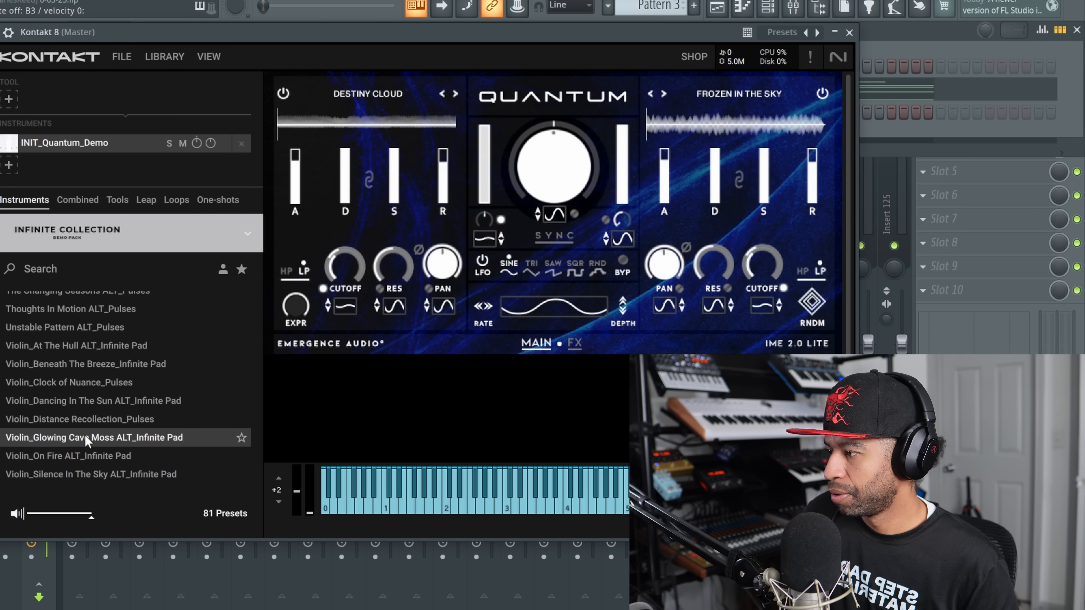
{"action": "left_click", "coordinate": [63, 385]}
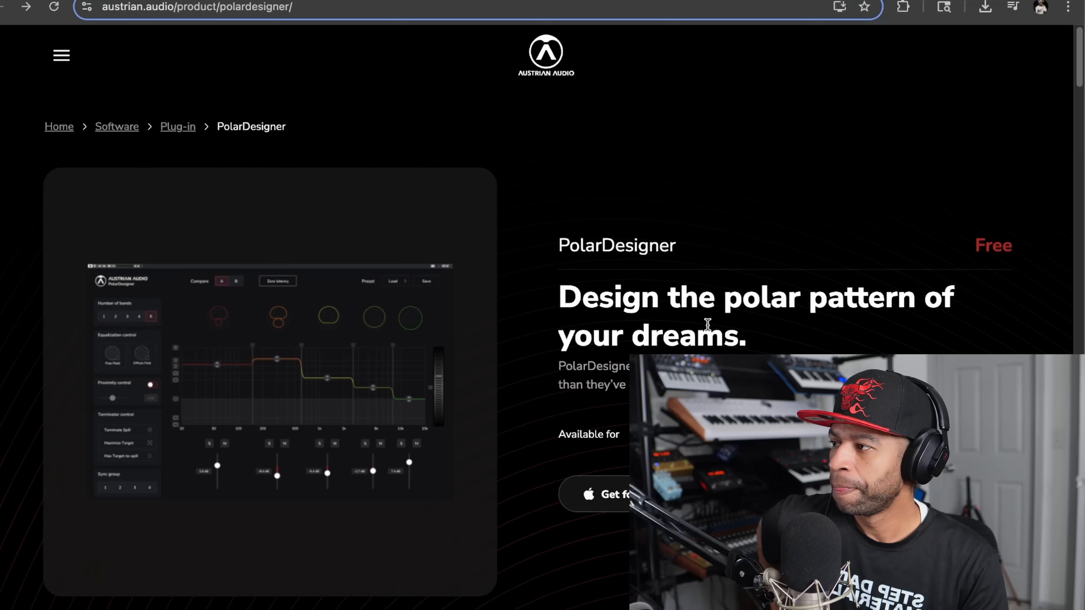
On Austrian Audio's PolarDesigner product page in the browser, read through the V3 public beta notes and the plug-in's feature description
{"action": "scroll", "coordinate": [707, 325], "scroll_direction": "down", "scroll_amount": 3}
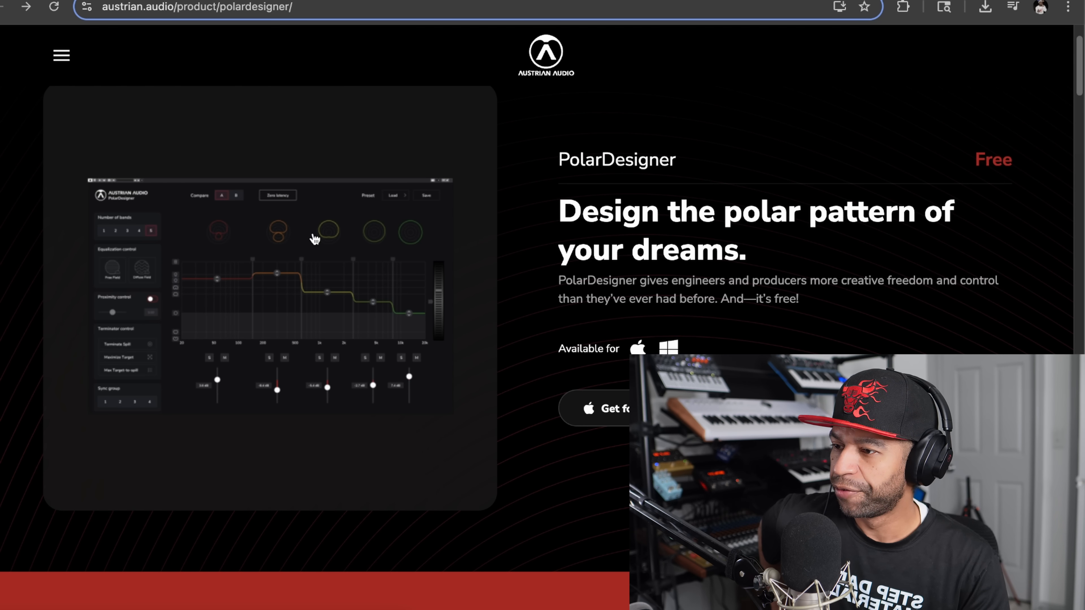
{"action": "scroll", "coordinate": [575, 295], "scroll_direction": "down", "scroll_amount": 10}
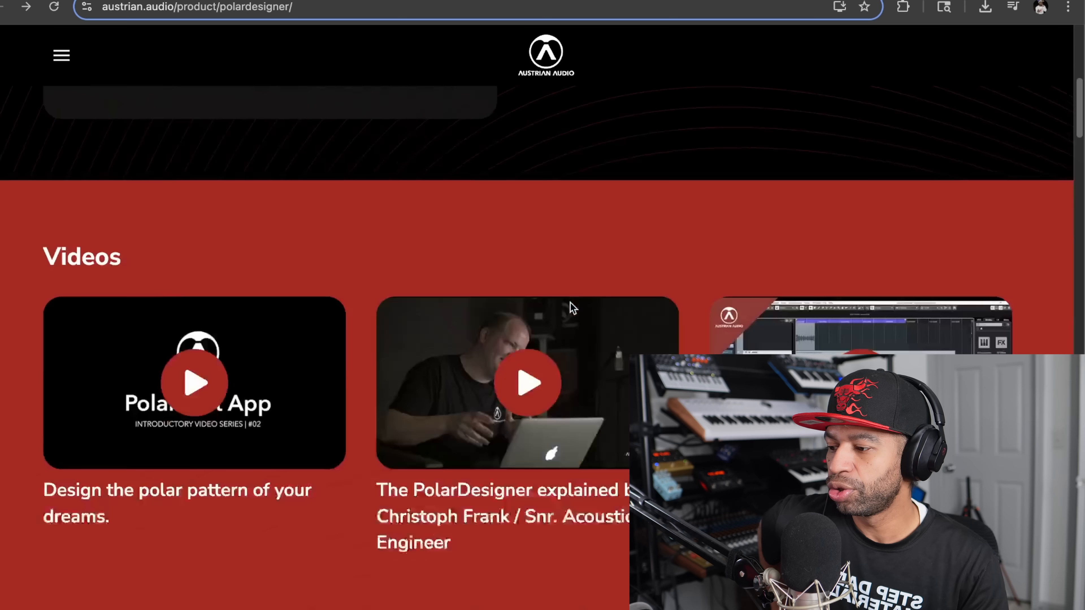
{"action": "scroll", "coordinate": [572, 308], "scroll_direction": "down", "scroll_amount": 15}
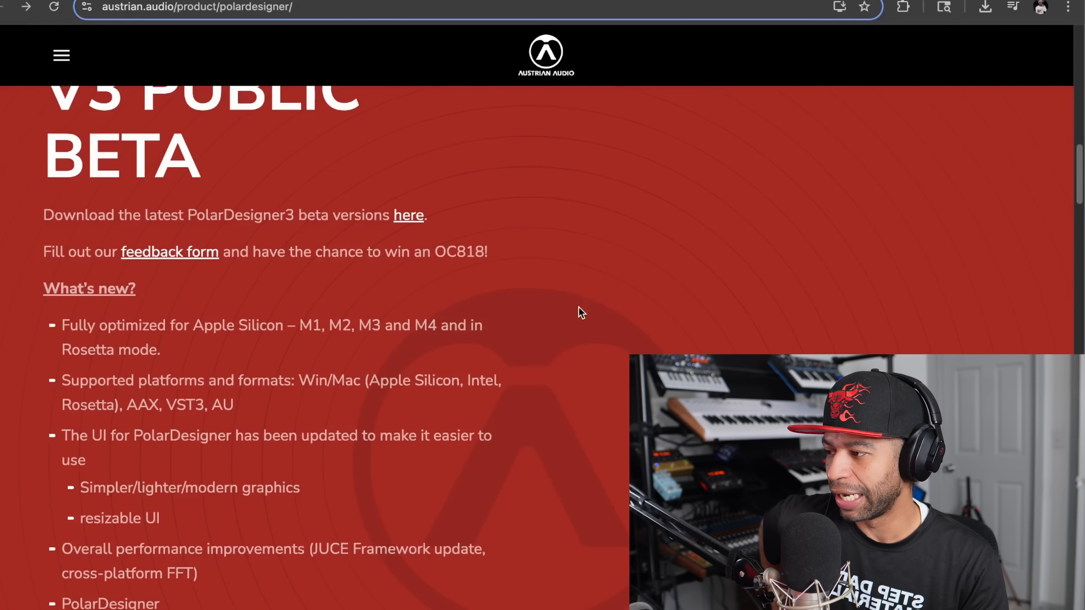
{"action": "scroll", "coordinate": [581, 312], "scroll_direction": "down", "scroll_amount": 9}
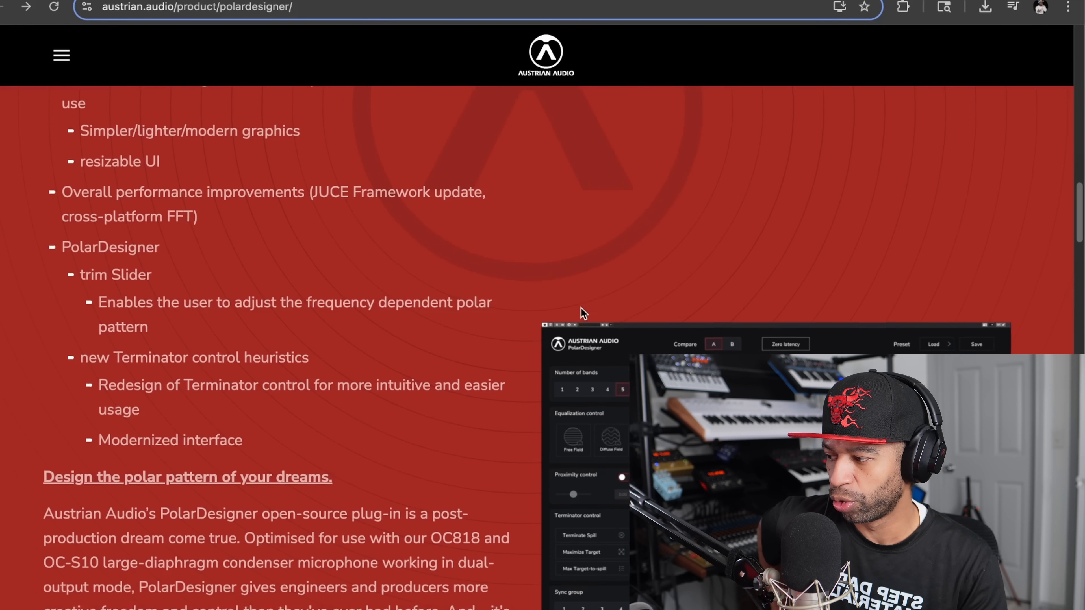
{"action": "scroll", "coordinate": [580, 308], "scroll_direction": "down", "scroll_amount": 8}
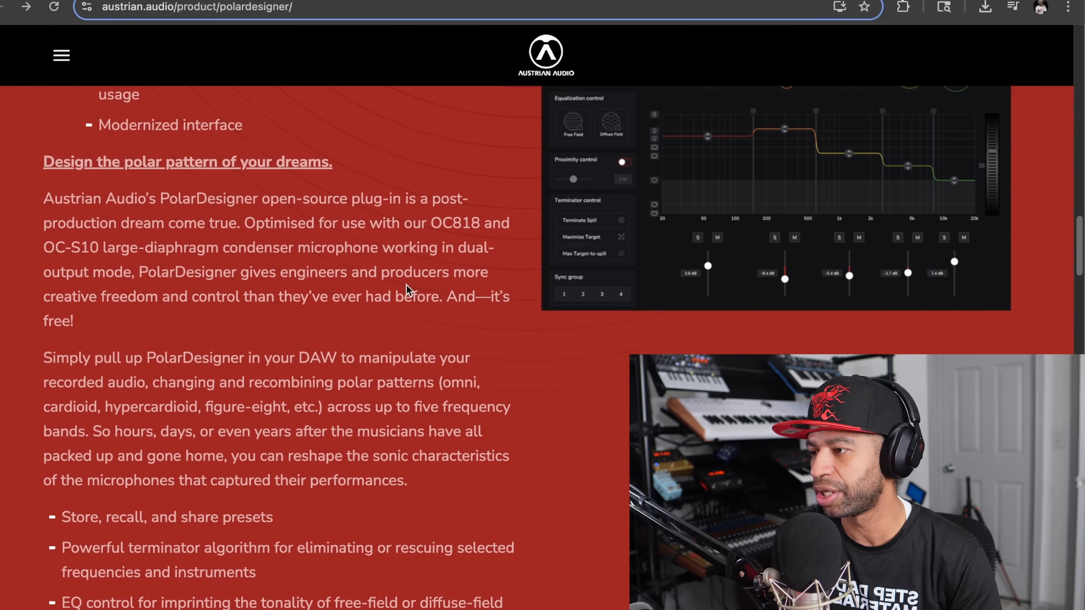
Watch part of the PolarDesigner plug-in video from the product page and pause it at 1:21 on the five-band interface
{"action": "left_click", "coordinate": [302, 342]}
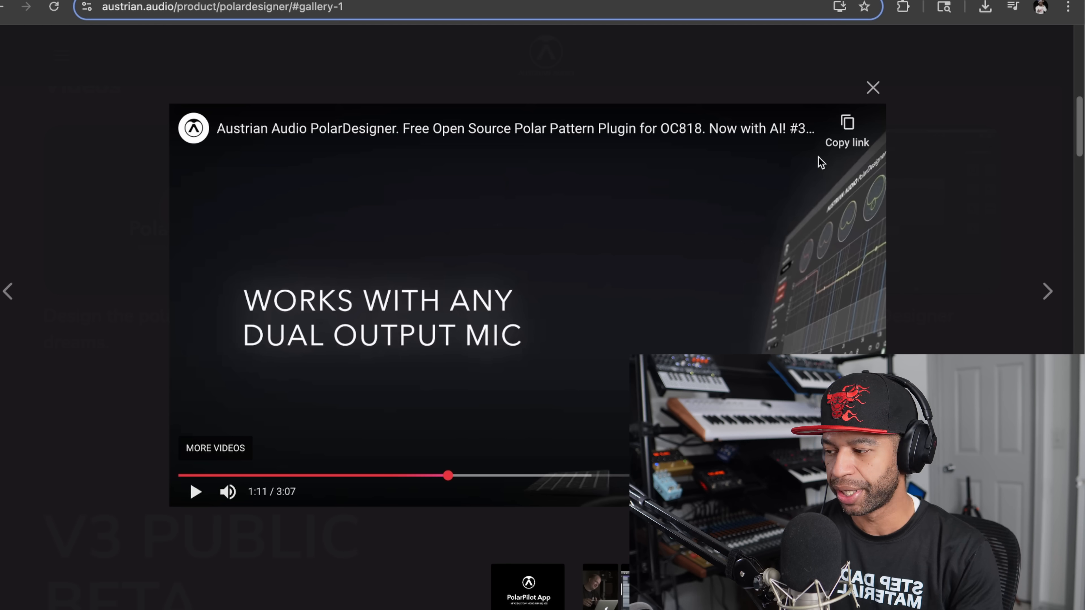
{"action": "left_click", "coordinate": [440, 303]}
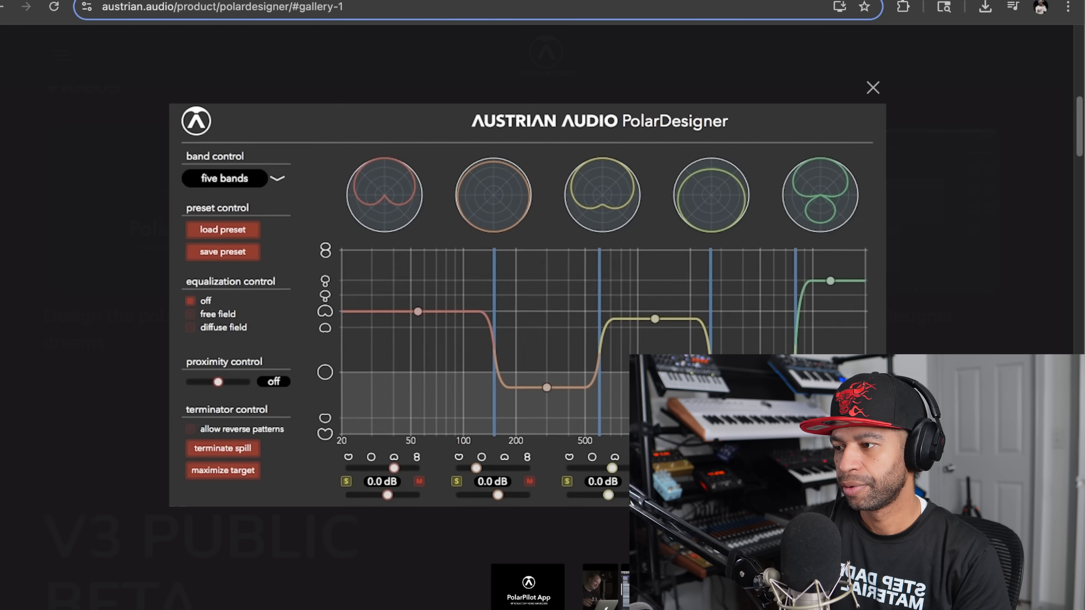
{"action": "left_click", "coordinate": [470, 365]}
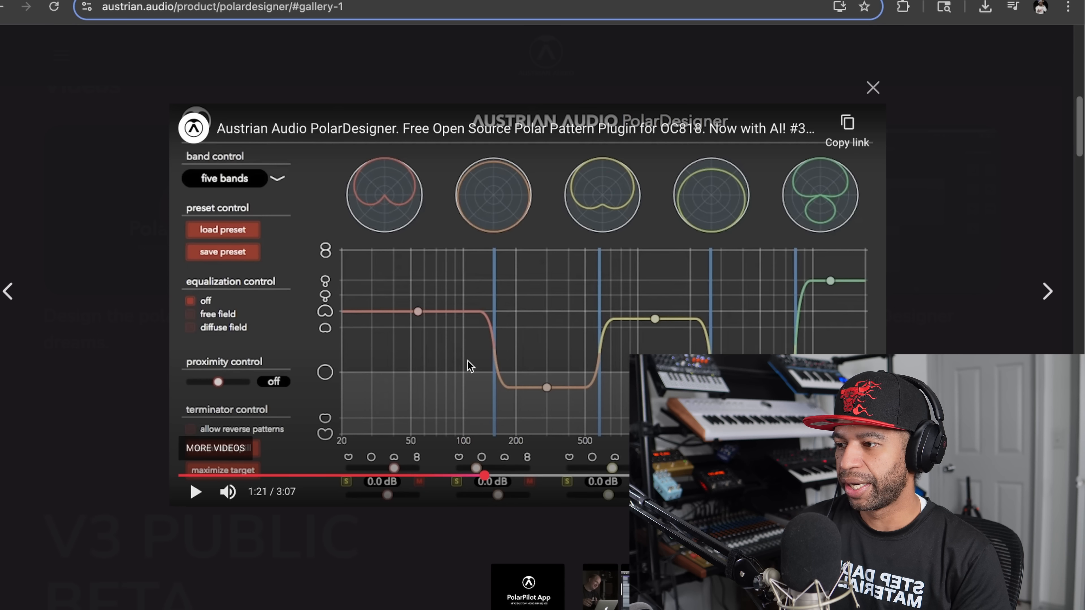